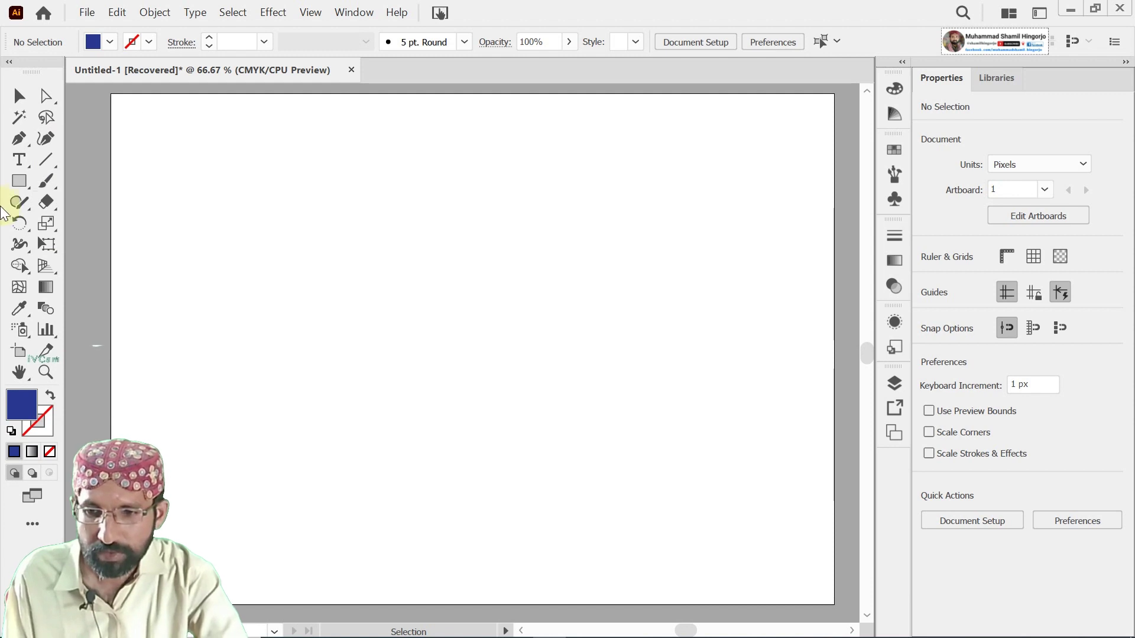
- Draw a large rectangle across the upper-left of the artboard with the Rectangle tool
left_click(19, 139)
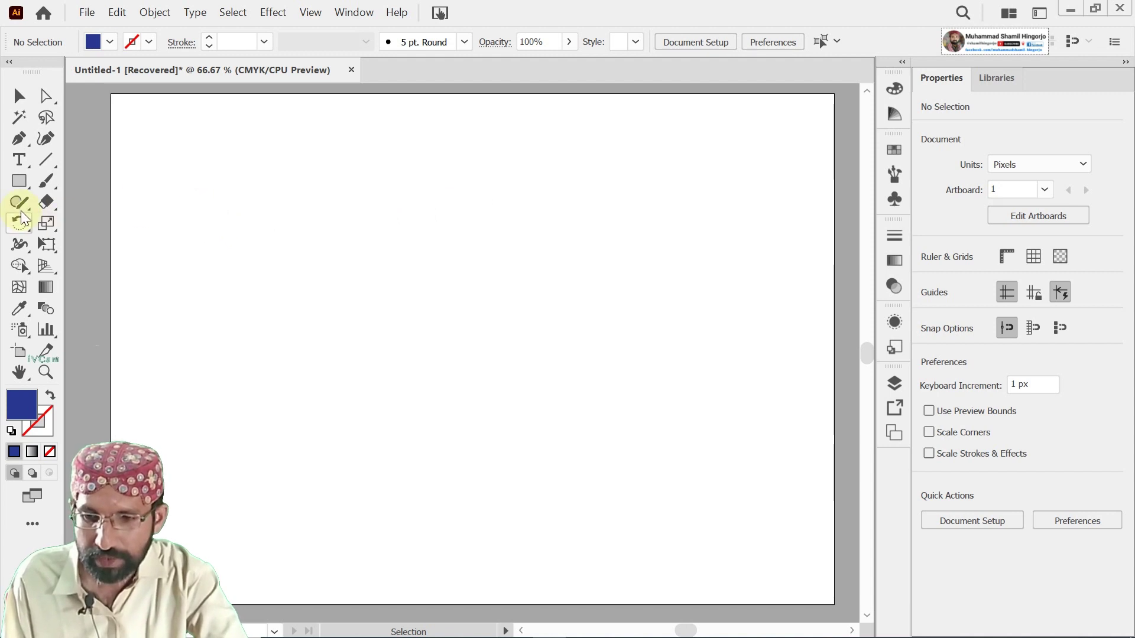
left_click(23, 183)
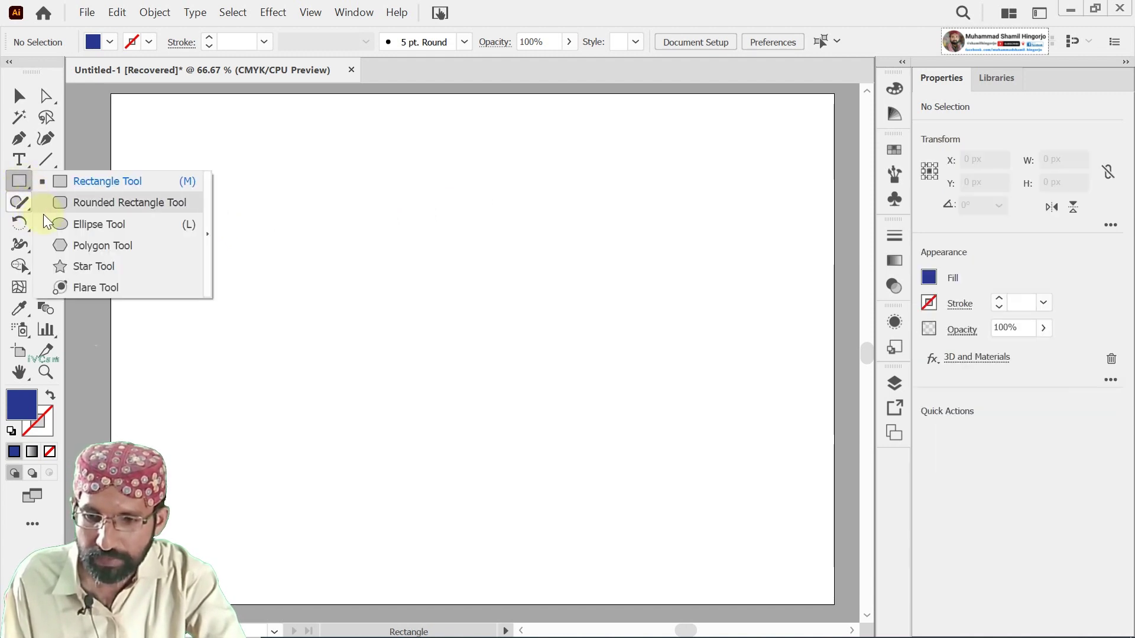
left_click(59, 182)
left_click_drag(173, 154, 556, 395)
- Fill the rectangle with CMYK Cyan, then deselect it
left_click(18, 97)
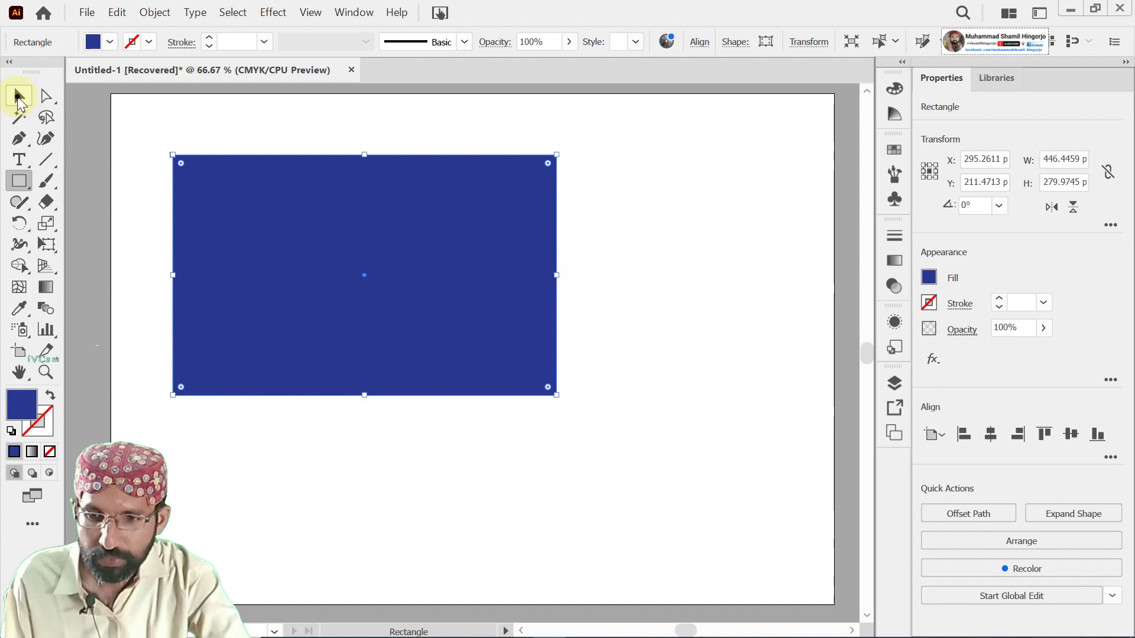
left_click(109, 41)
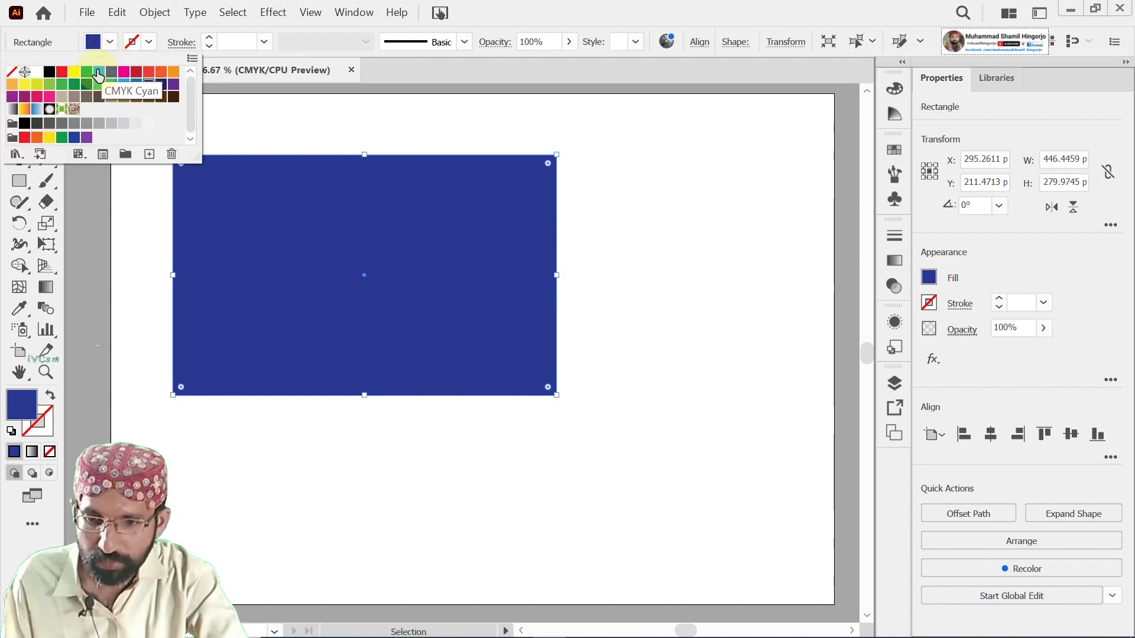
left_click(99, 72)
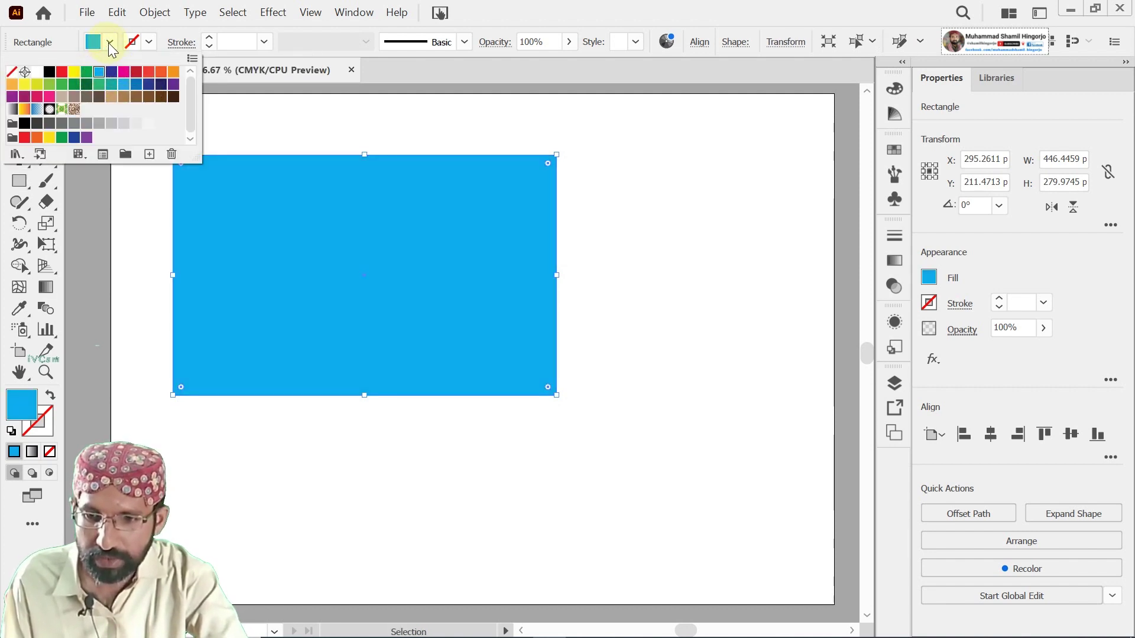
left_click(108, 42)
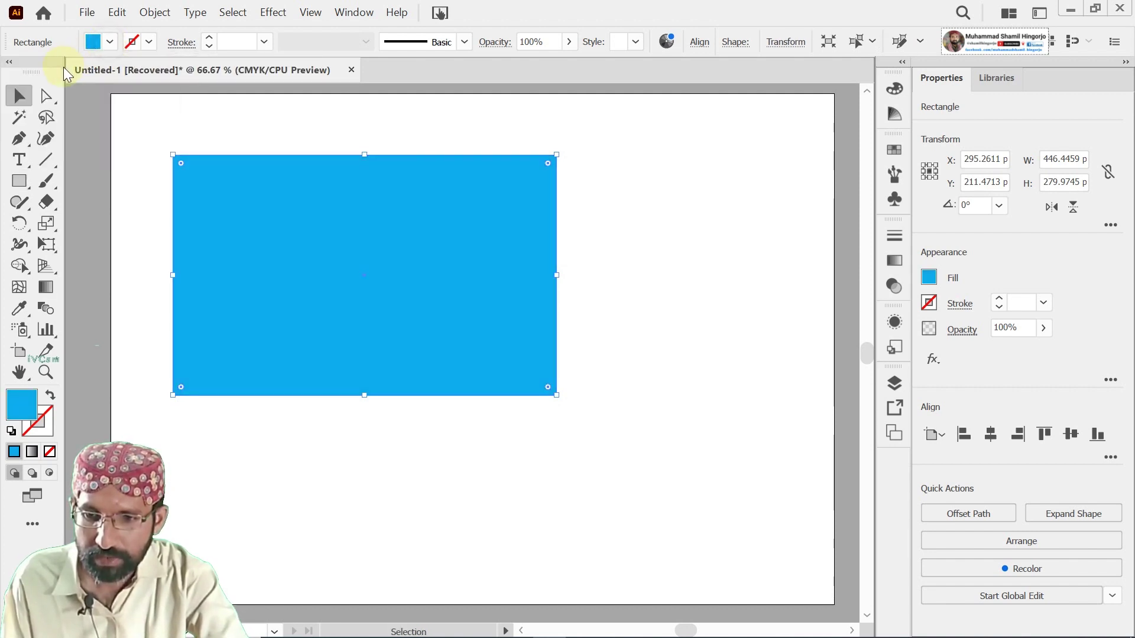
left_click(114, 134)
- Draw four yellow ellipses on the cyan rectangle: two on the left, two in the middle
left_click(19, 182)
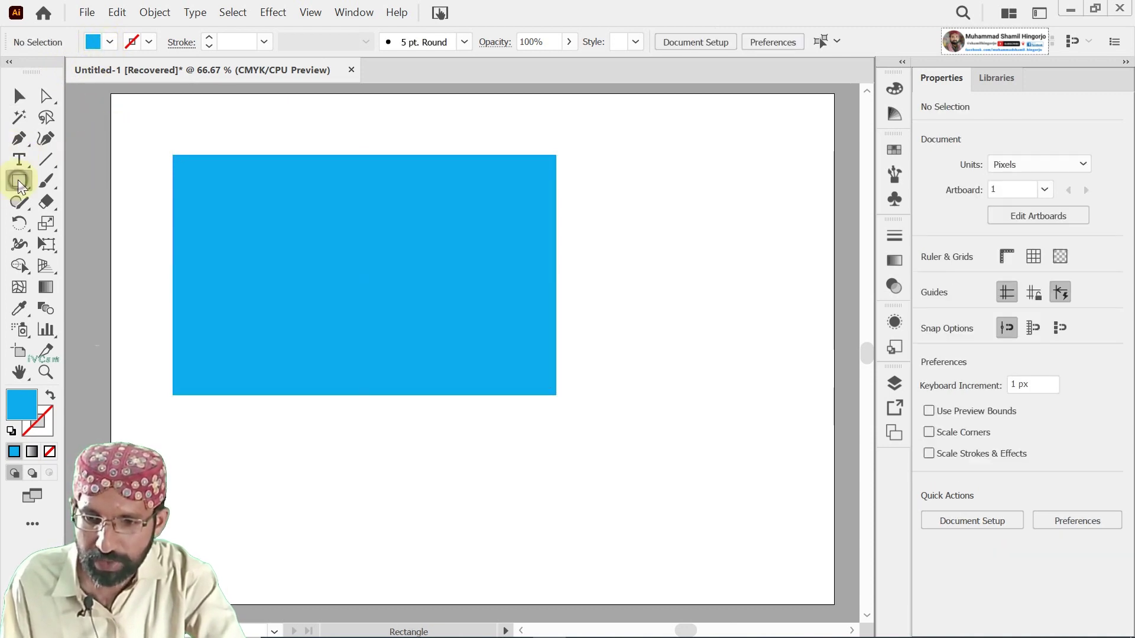
left_click_drag(18, 186, 59, 228)
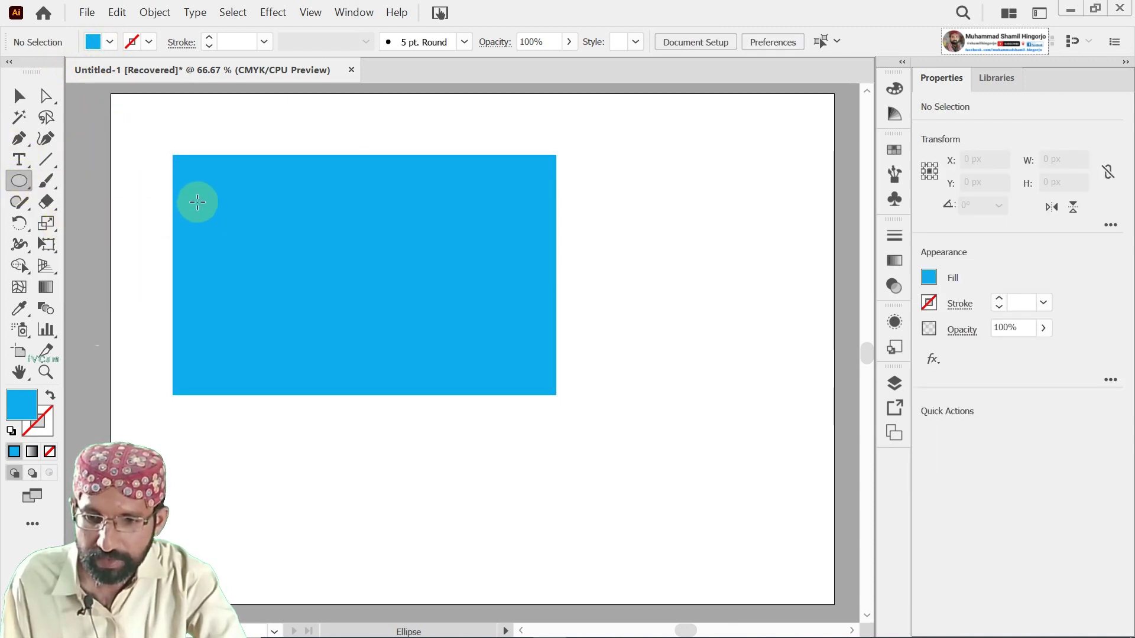
left_click(111, 41)
left_click(74, 72)
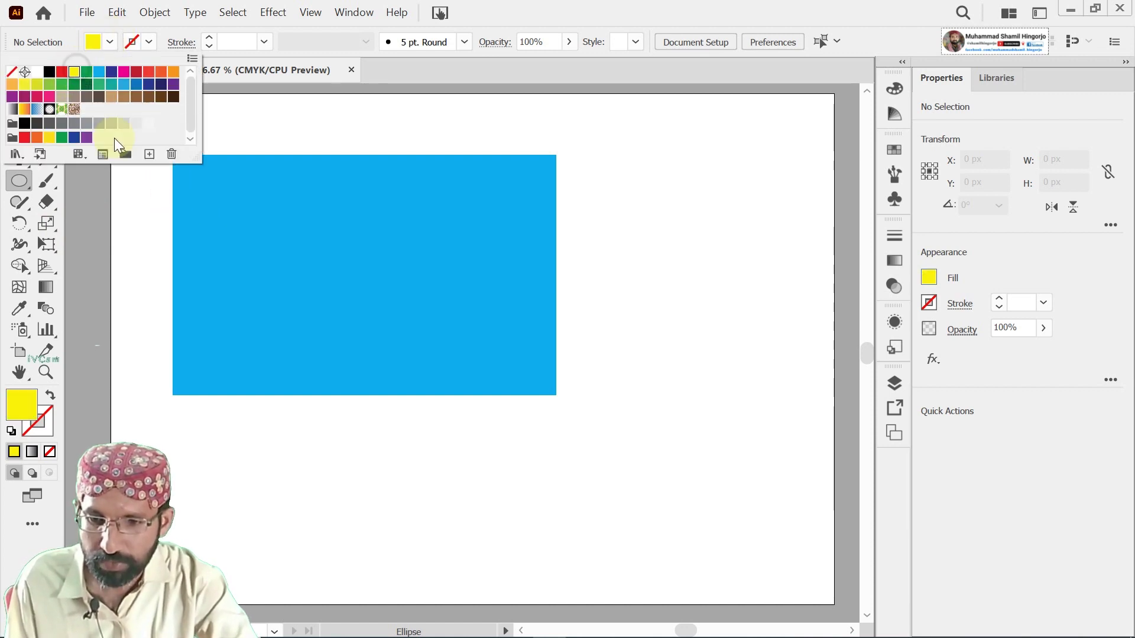
left_click(189, 175)
left_click_drag(192, 180, 227, 219)
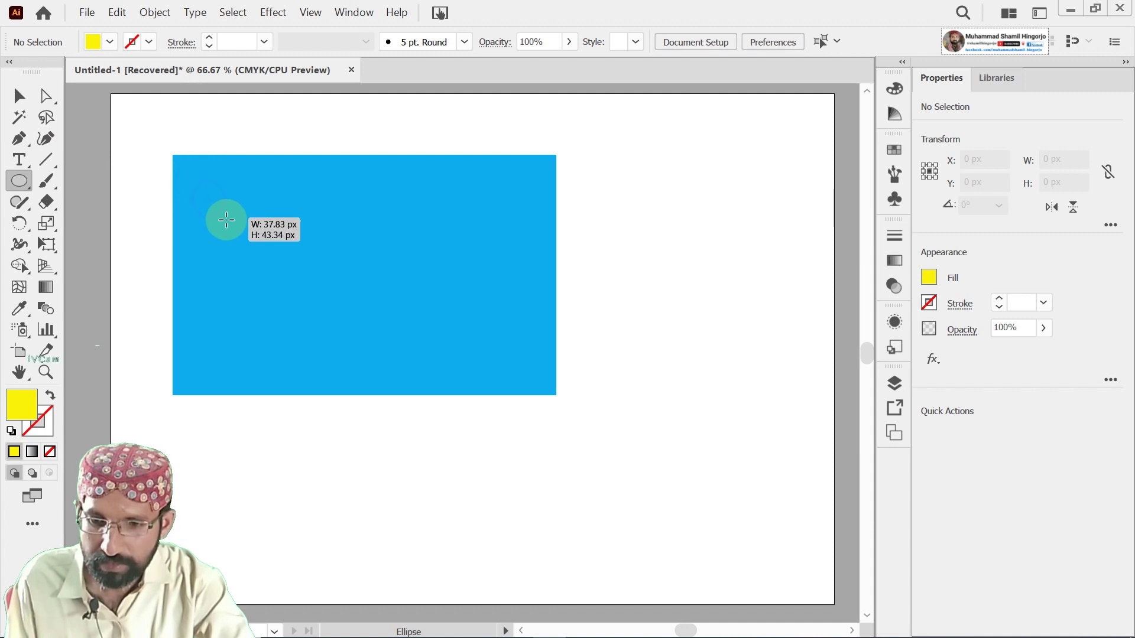
mouse_move(190, 295)
left_mouse_down()
mouse_move(262, 318)
mouse_move(233, 358)
left_mouse_up()
left_click_drag(304, 205, 351, 253)
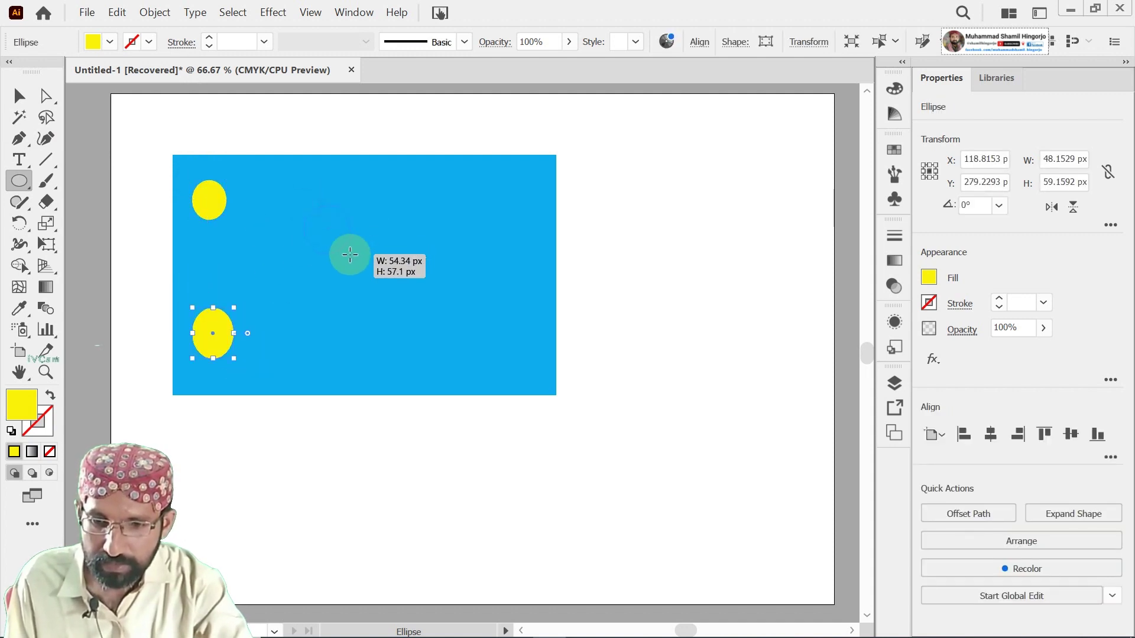
left_click_drag(302, 308, 345, 348)
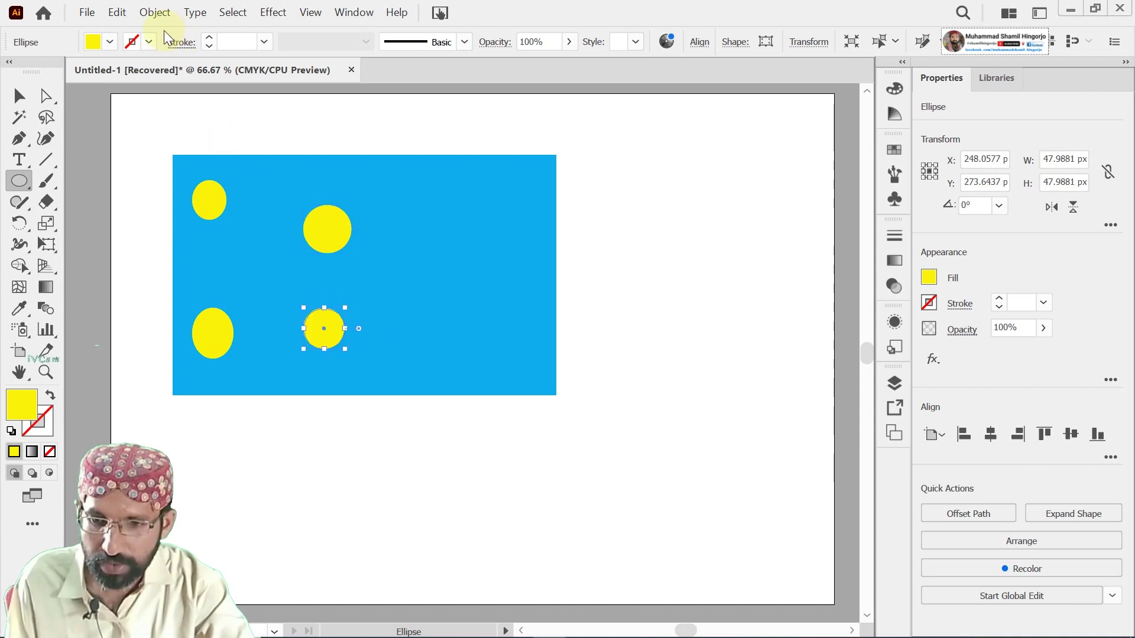
- Recolour the lower-middle circle dark blue, then select the cyan background rectangle
left_click(136, 132)
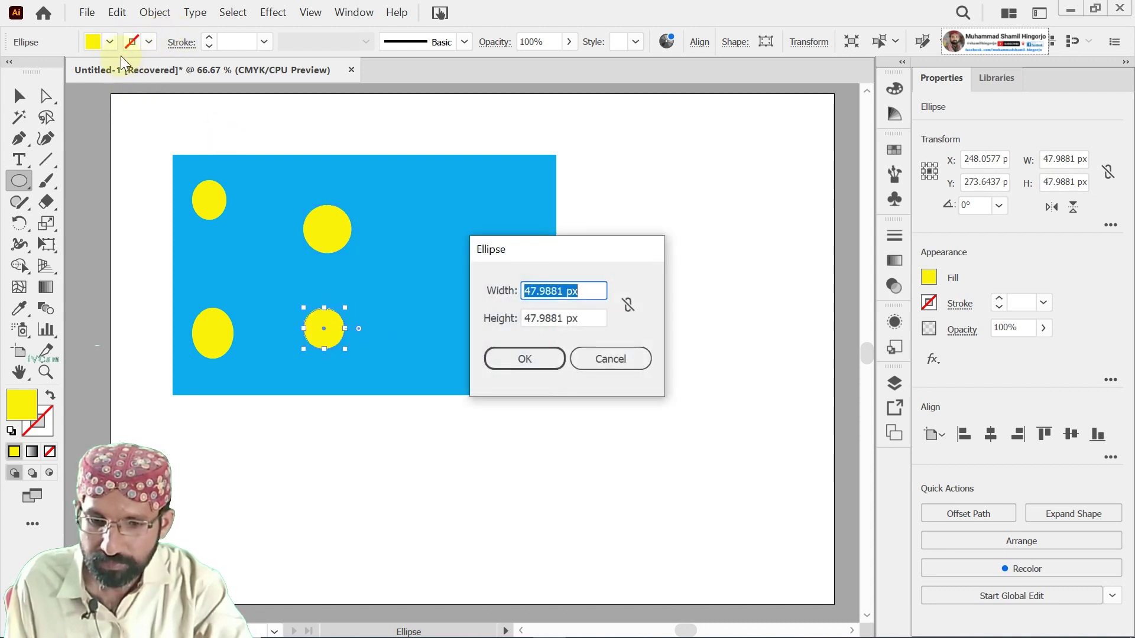
left_click(598, 361)
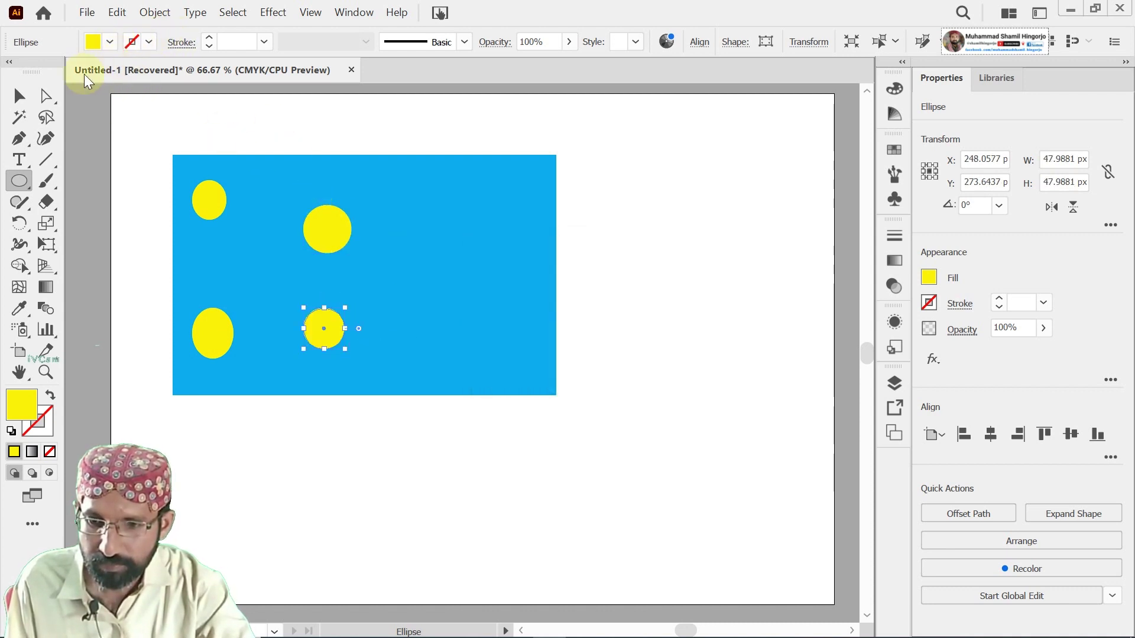
left_click(18, 95)
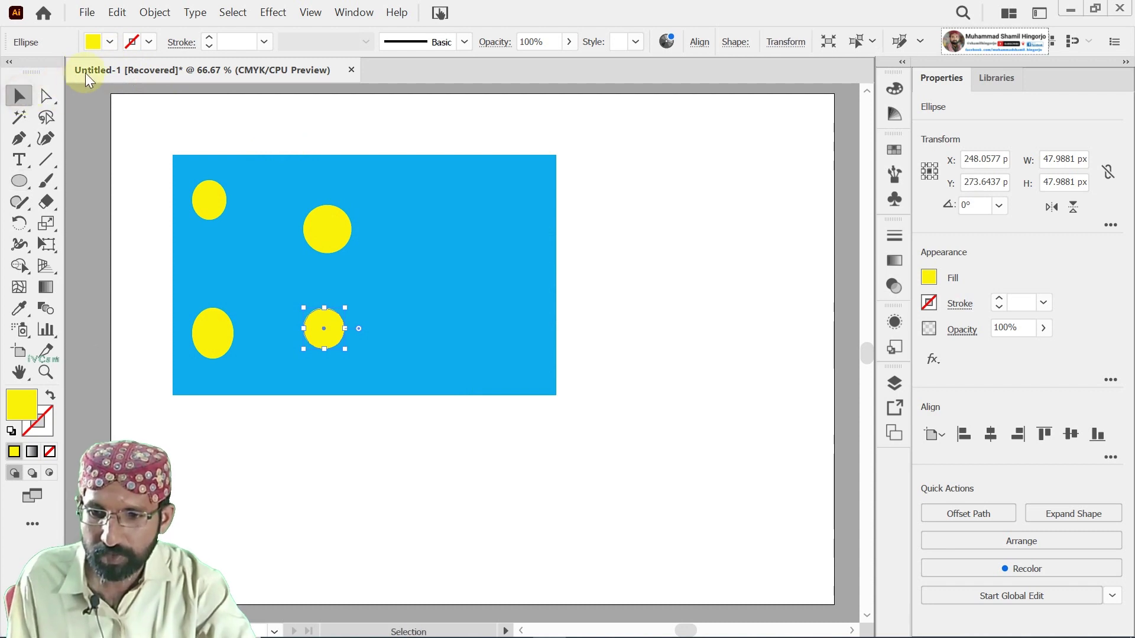
left_click(110, 43)
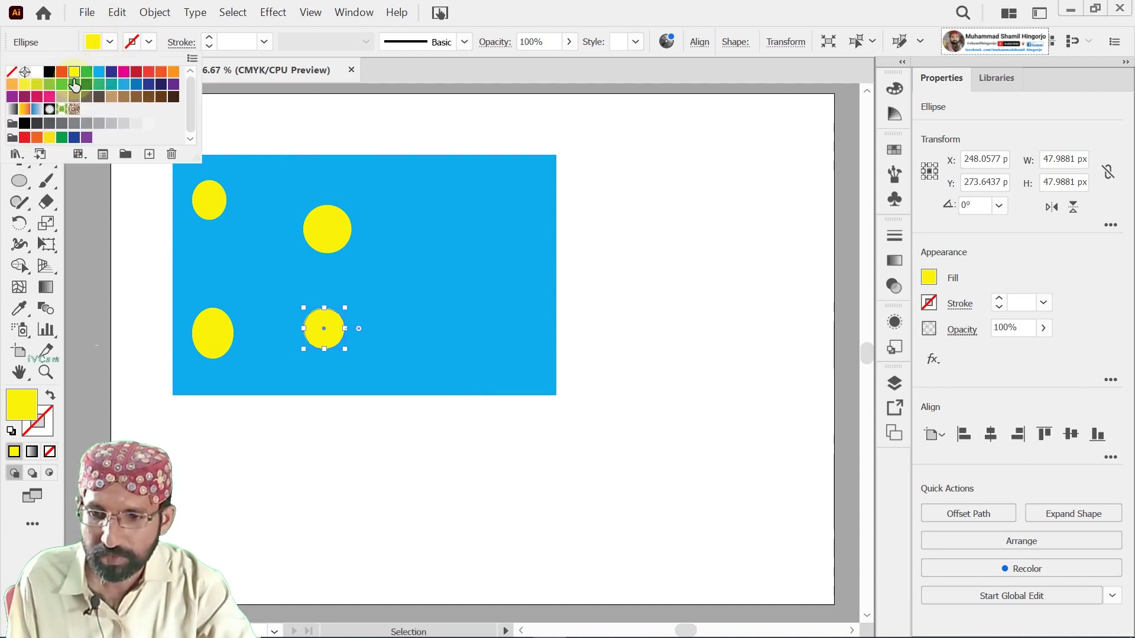
left_click(111, 72)
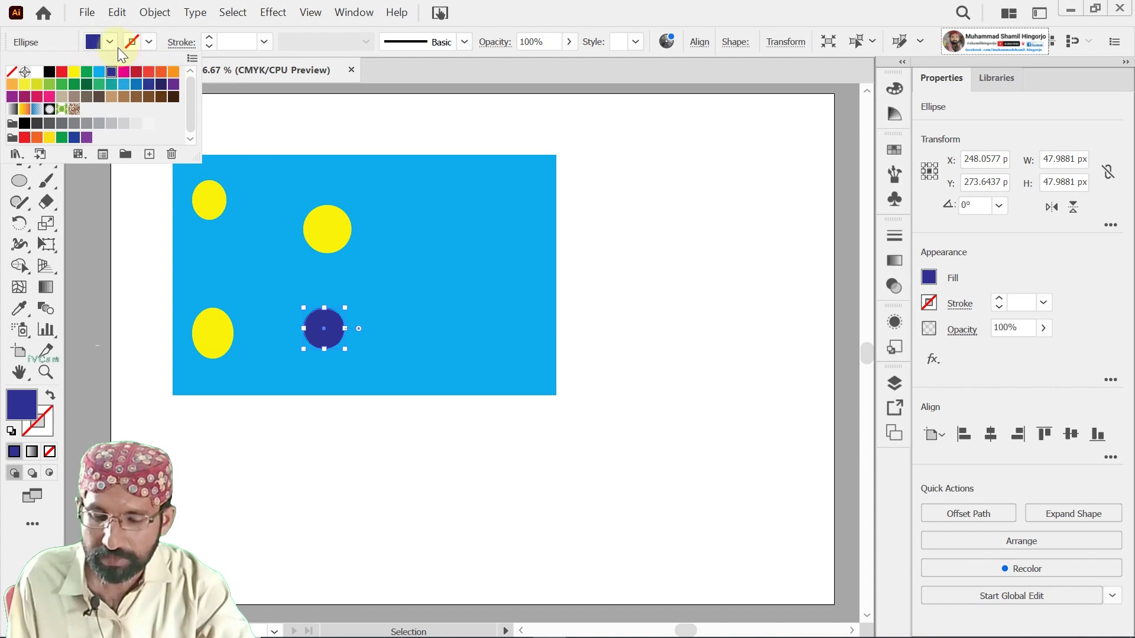
left_click(262, 167)
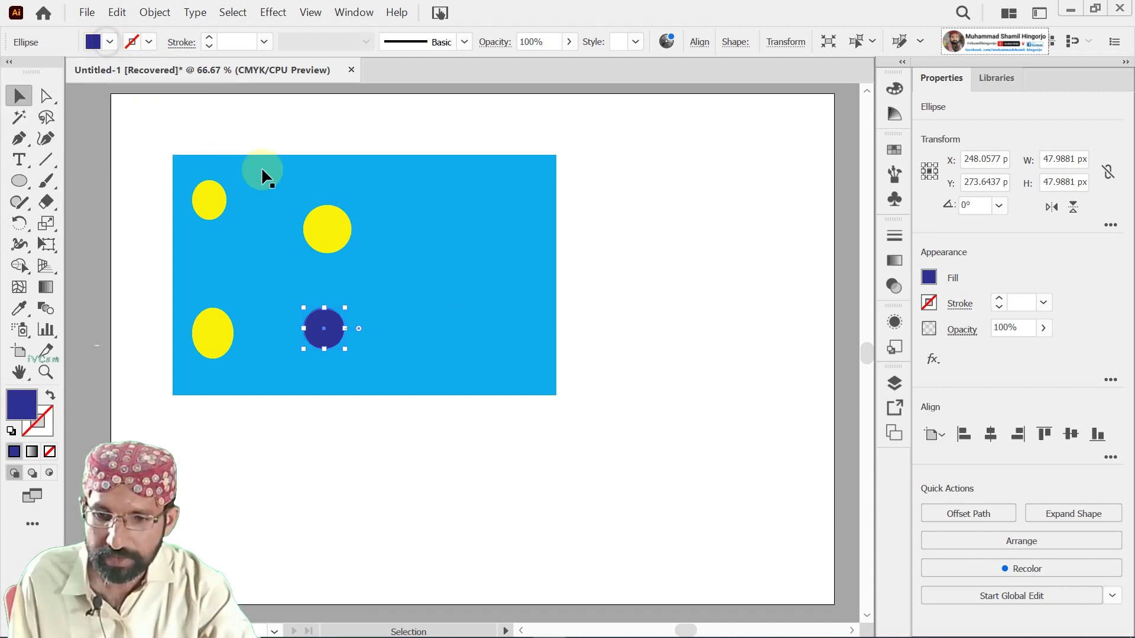
left_click(411, 200)
left_click_drag(409, 198, 385, 183)
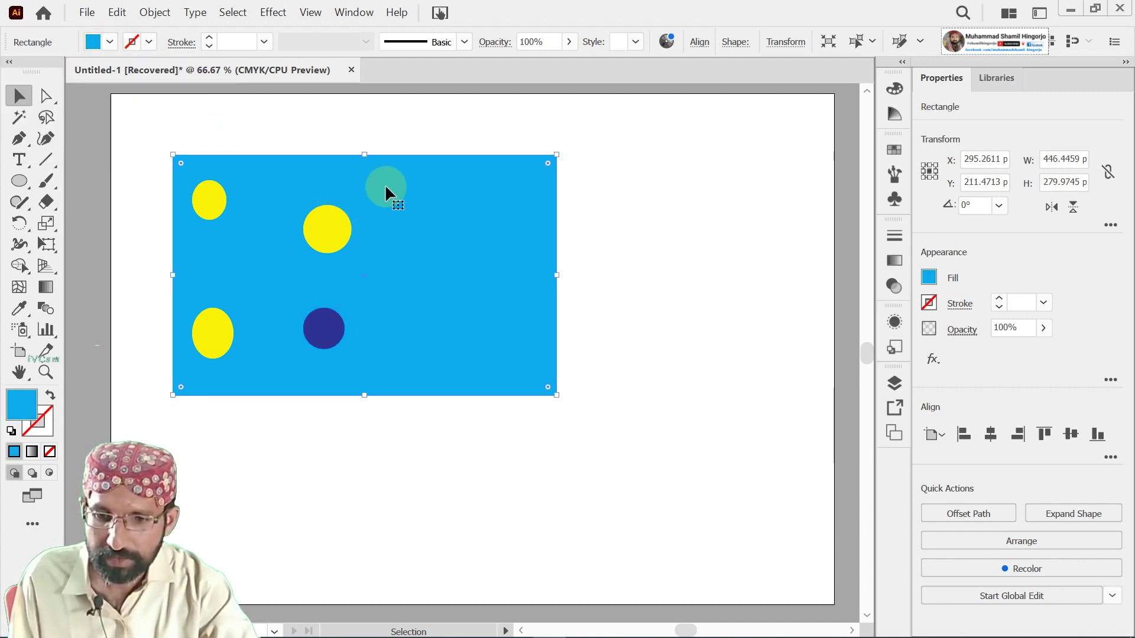
- Draw a circle near the rectangle's upper right and fill it dark blue
left_click(341, 115)
left_click(19, 182)
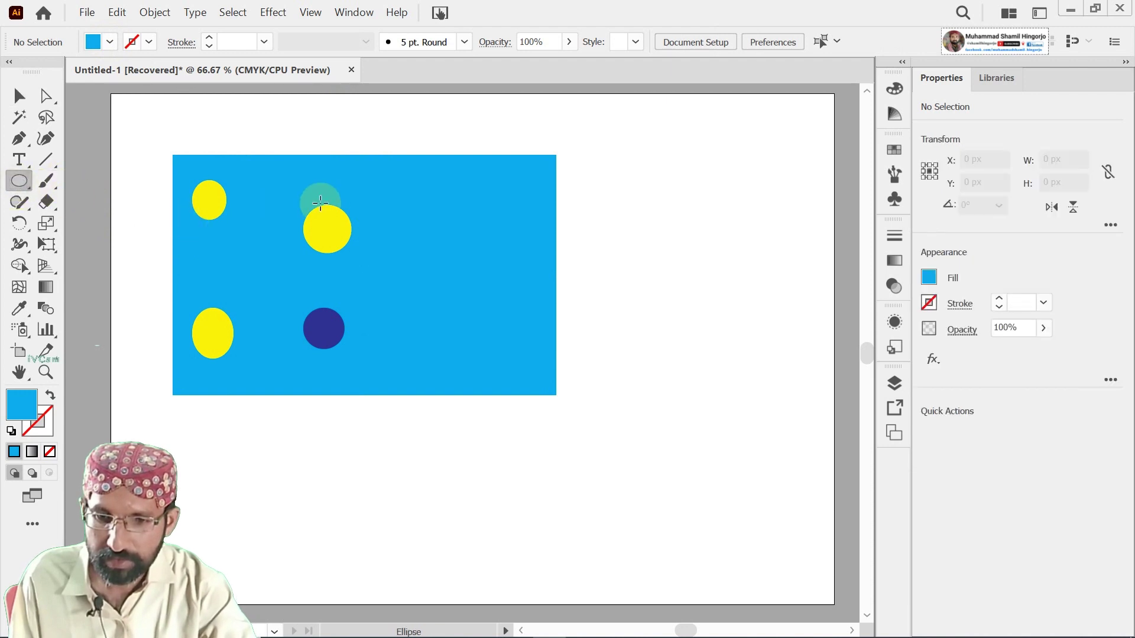
left_click_drag(432, 218, 458, 246)
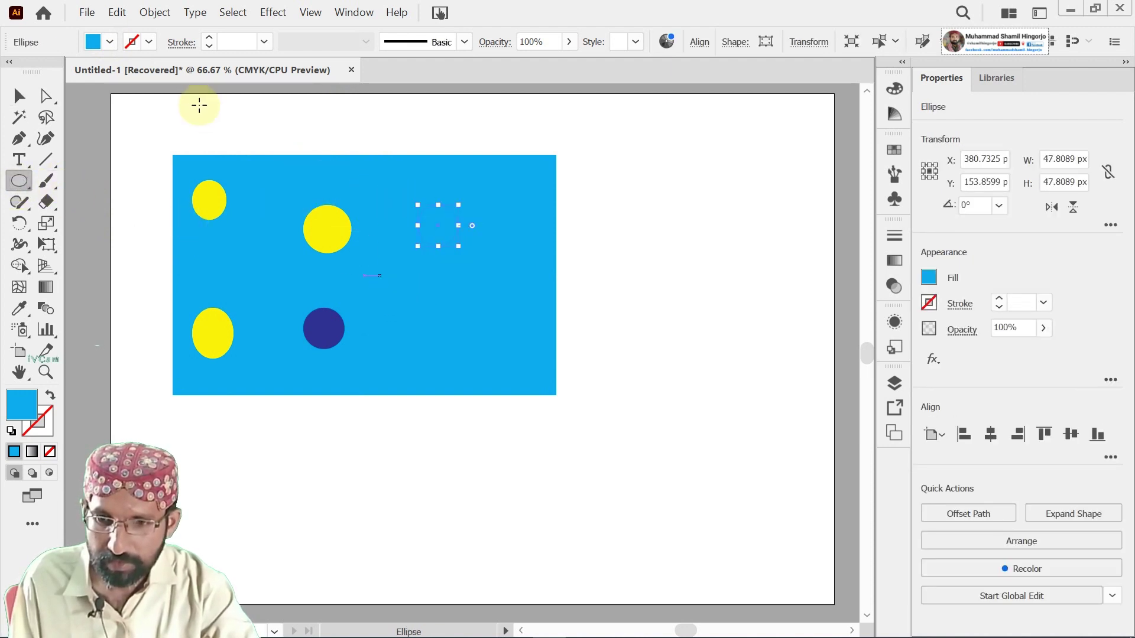
left_click(111, 45)
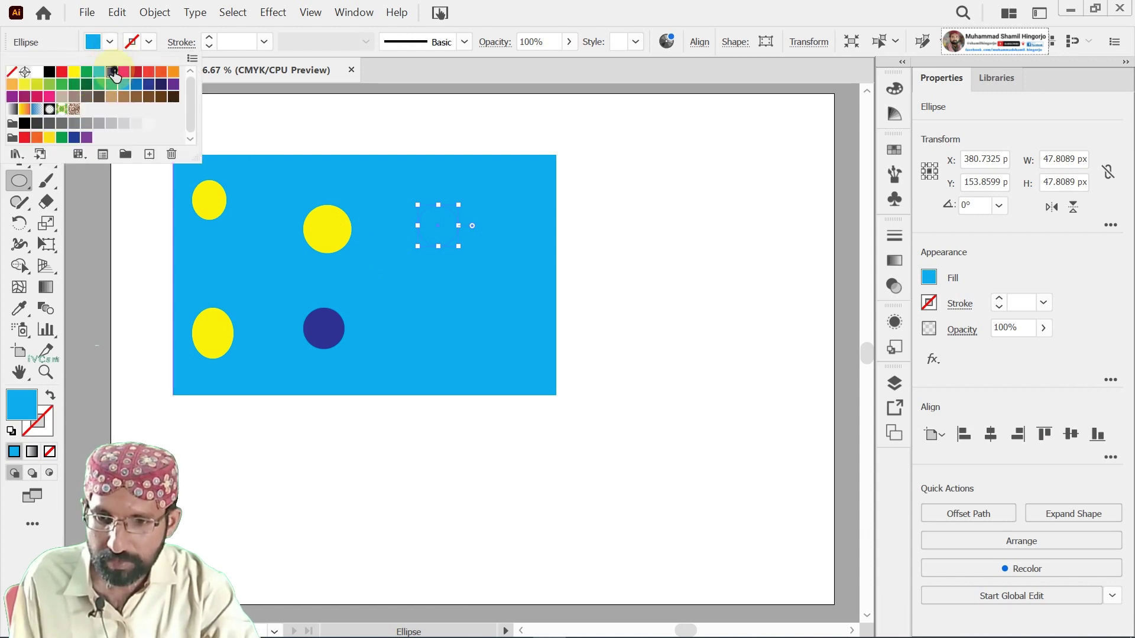
left_click(111, 71)
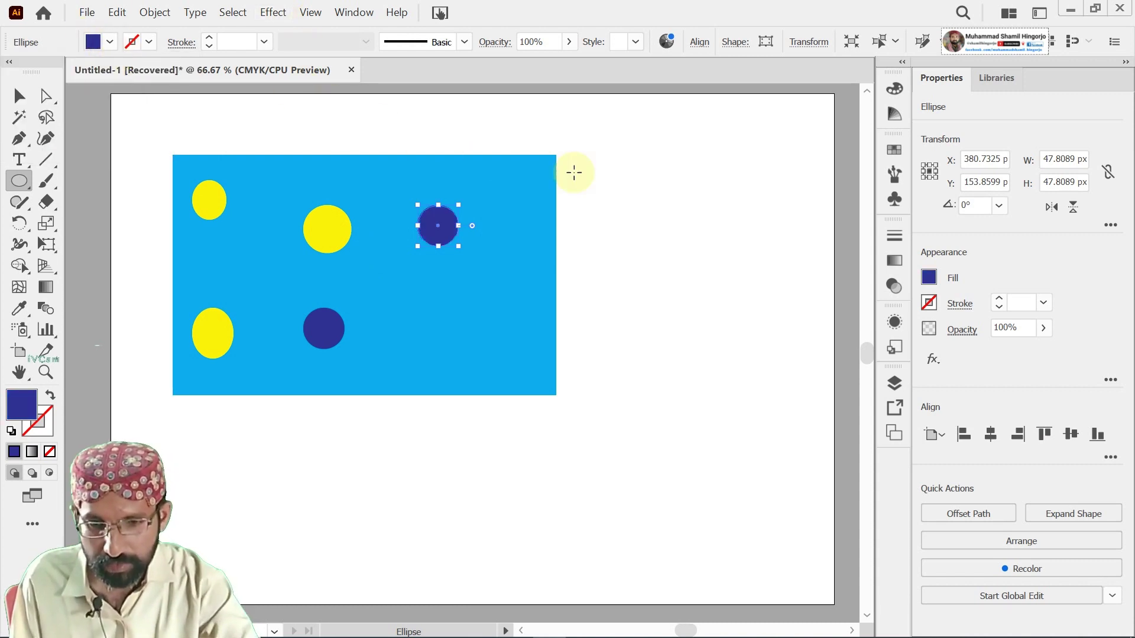
- Add a dark blue circle below it and a red circle near the bottom edge
left_click_drag(436, 287, 475, 329)
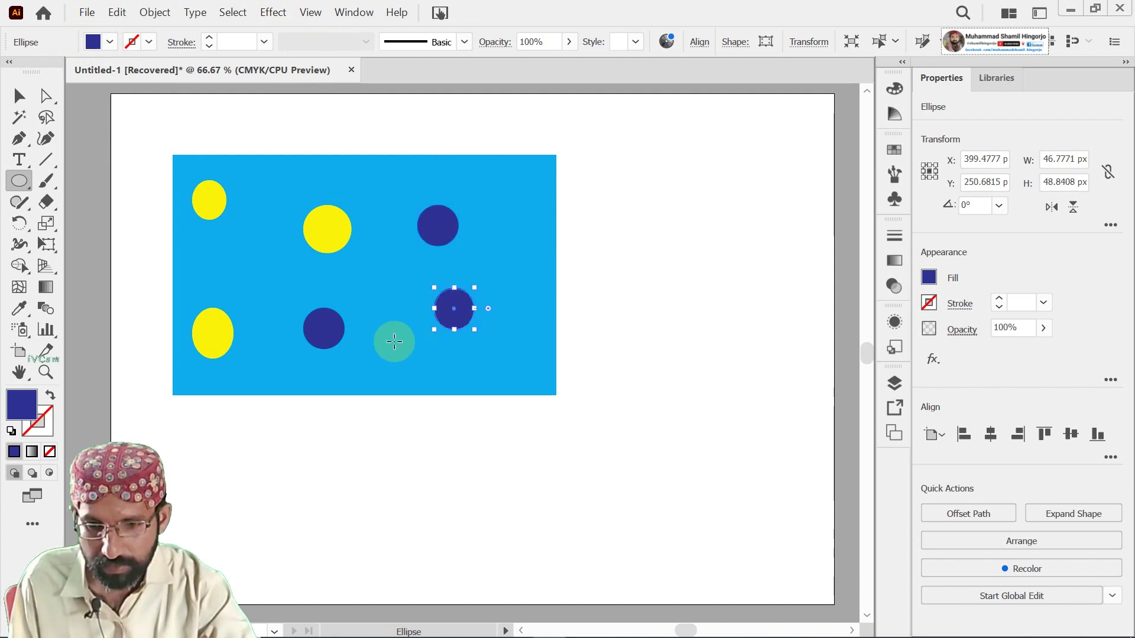
left_click_drag(406, 352, 436, 379)
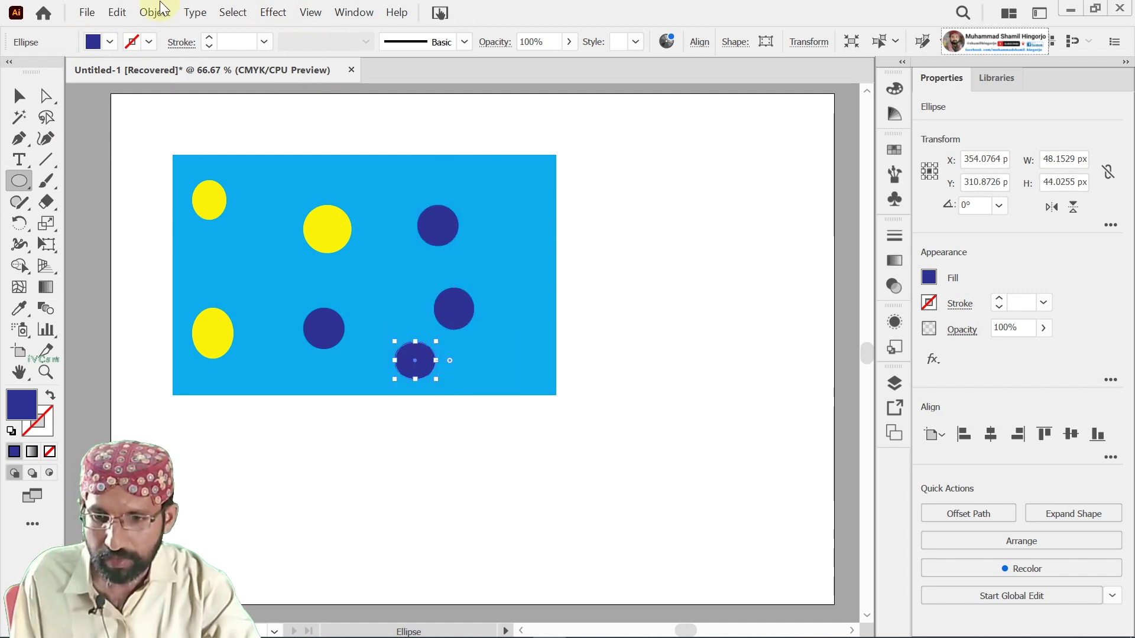
left_click(109, 42)
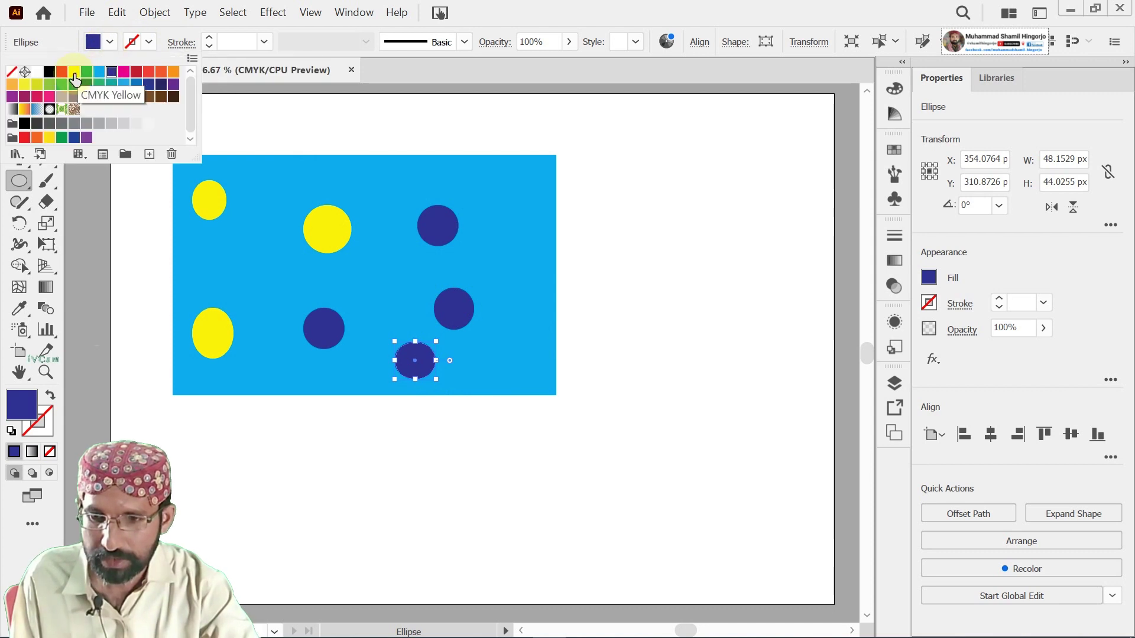
left_click(134, 73)
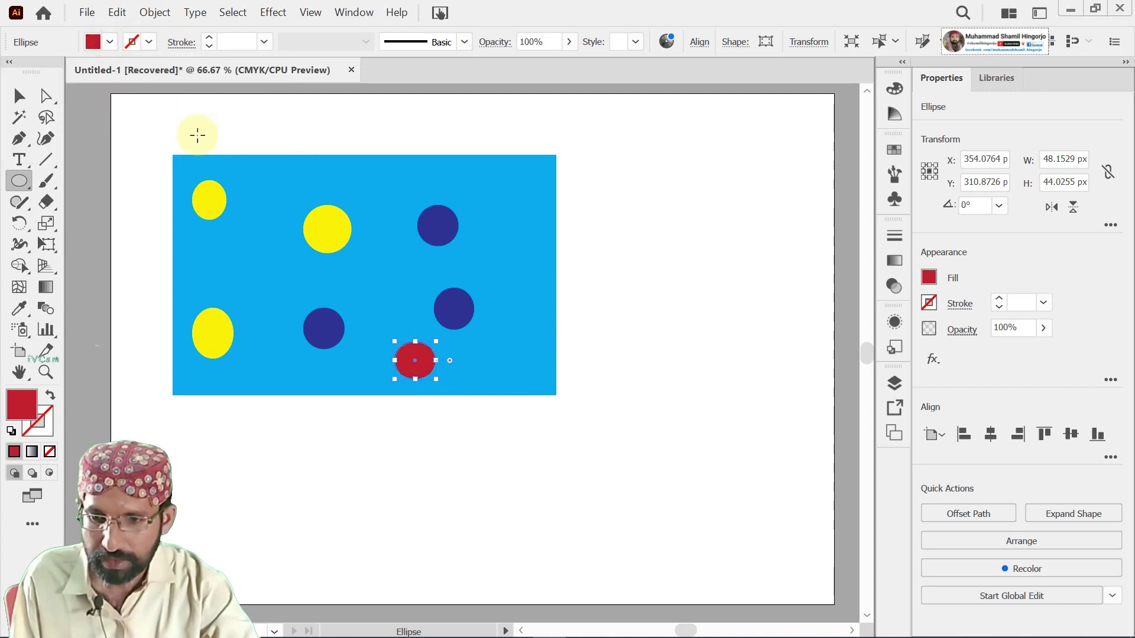
- Draw a small red oval near the top and a red circle left of centre, then deselect
left_click(19, 95)
left_click(19, 180)
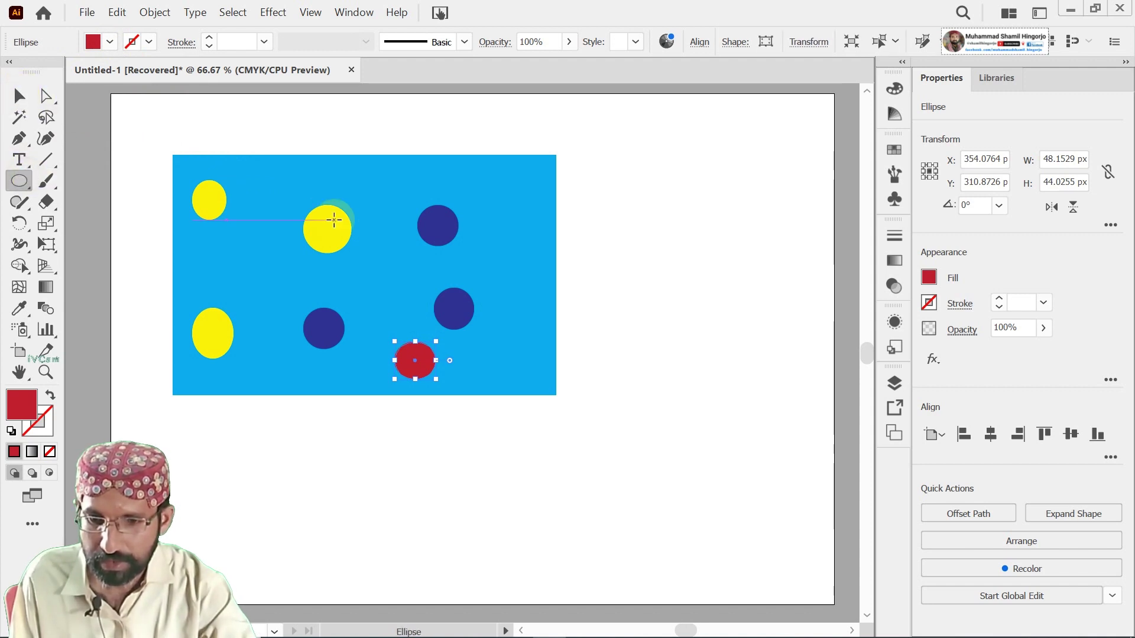
left_click_drag(249, 180, 279, 217)
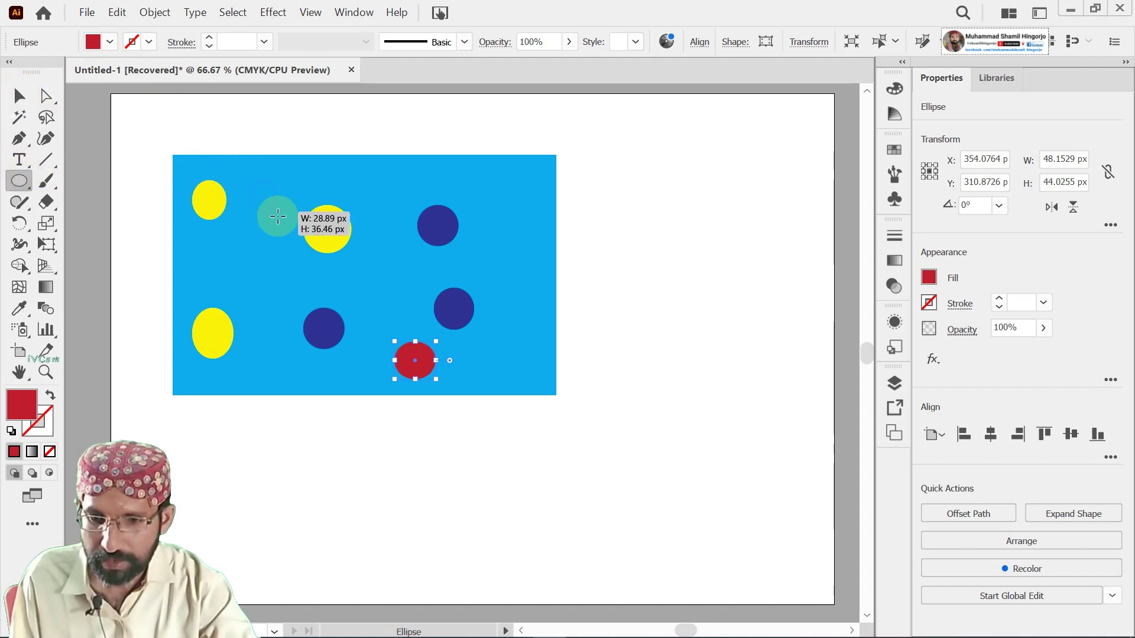
left_click_drag(246, 253, 291, 299)
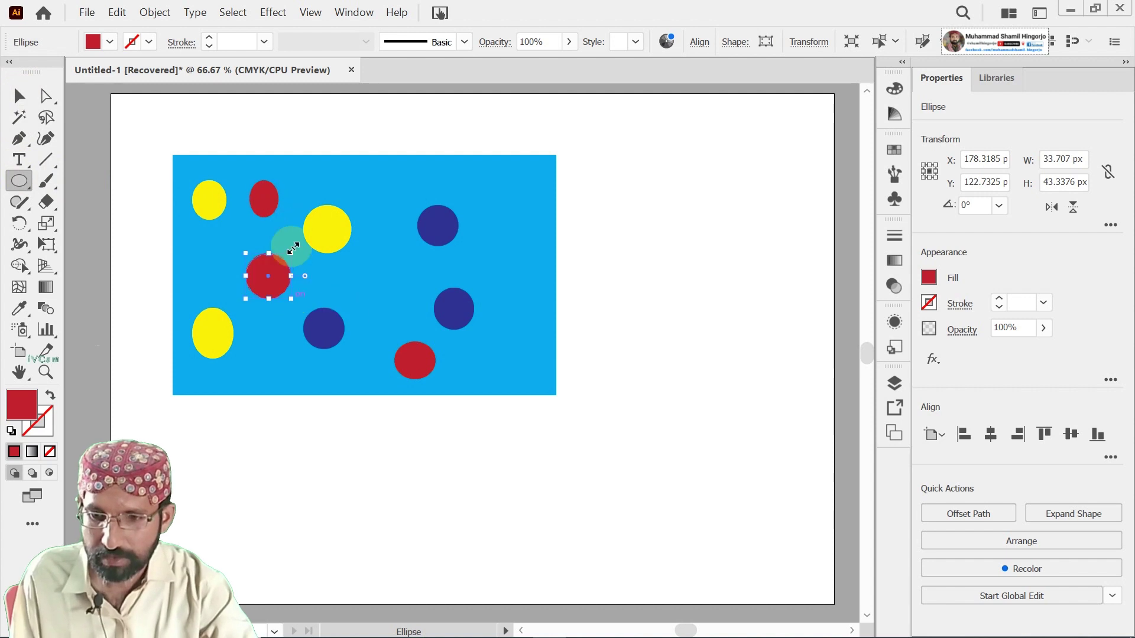
left_click(19, 95)
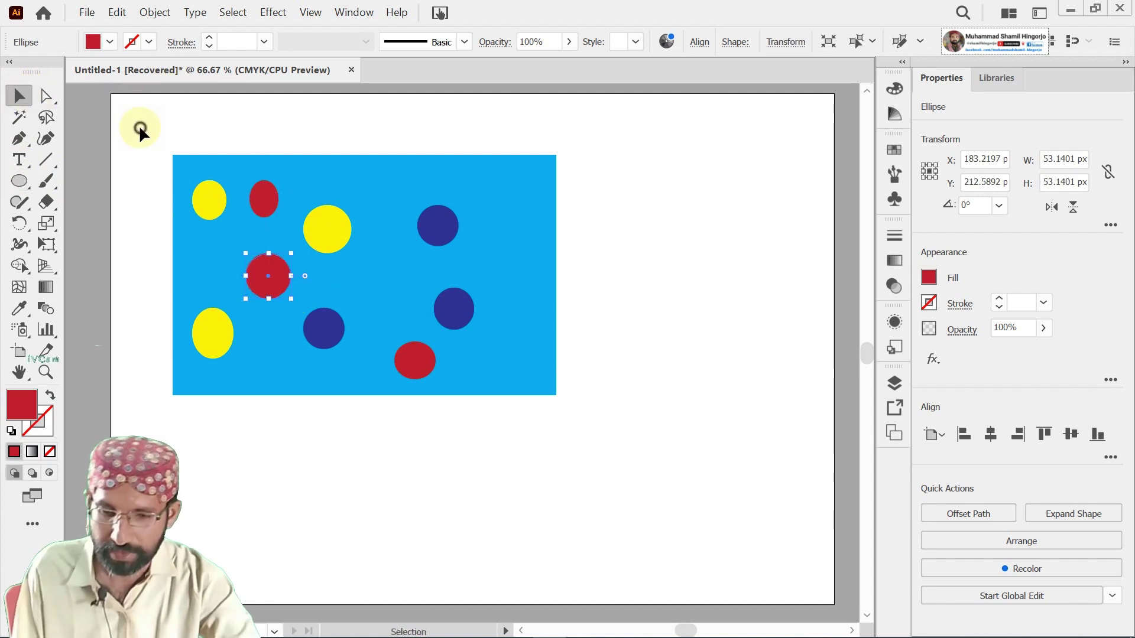
left_click(148, 127)
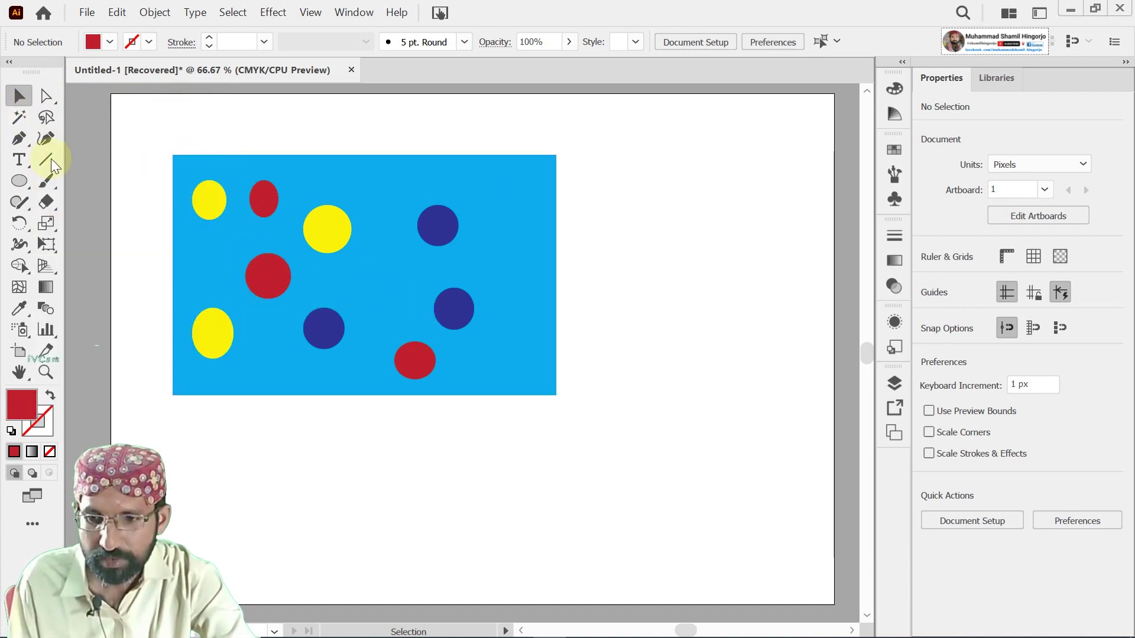
left_click(18, 121)
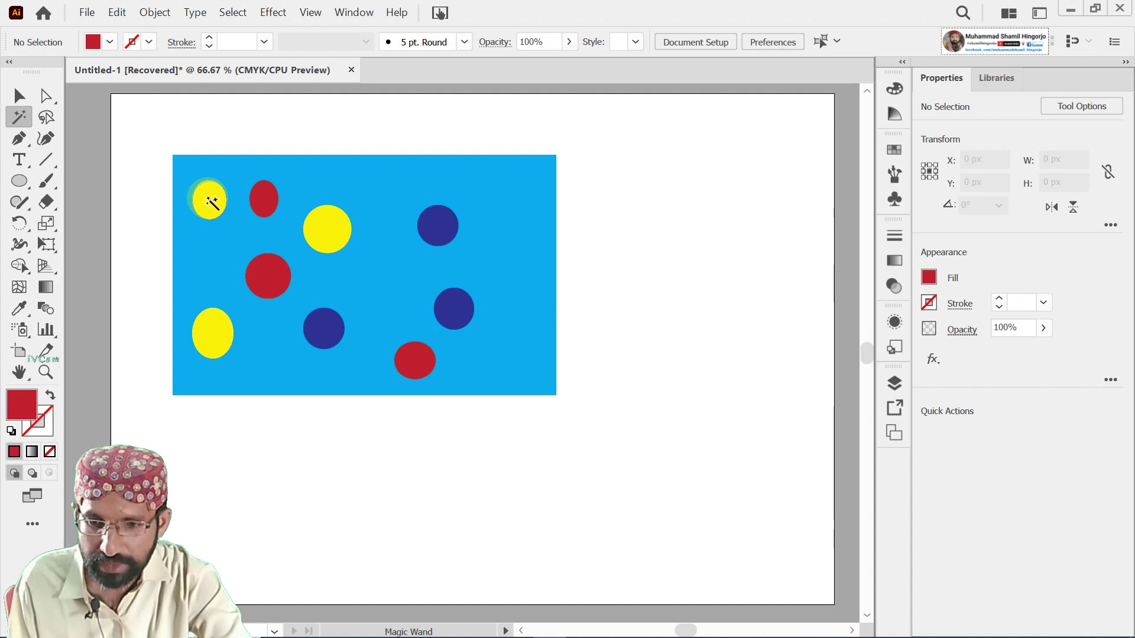
- Use the Magic Wand to select matching circles: yellow, red, dark blue, then yellow again
left_click(208, 200)
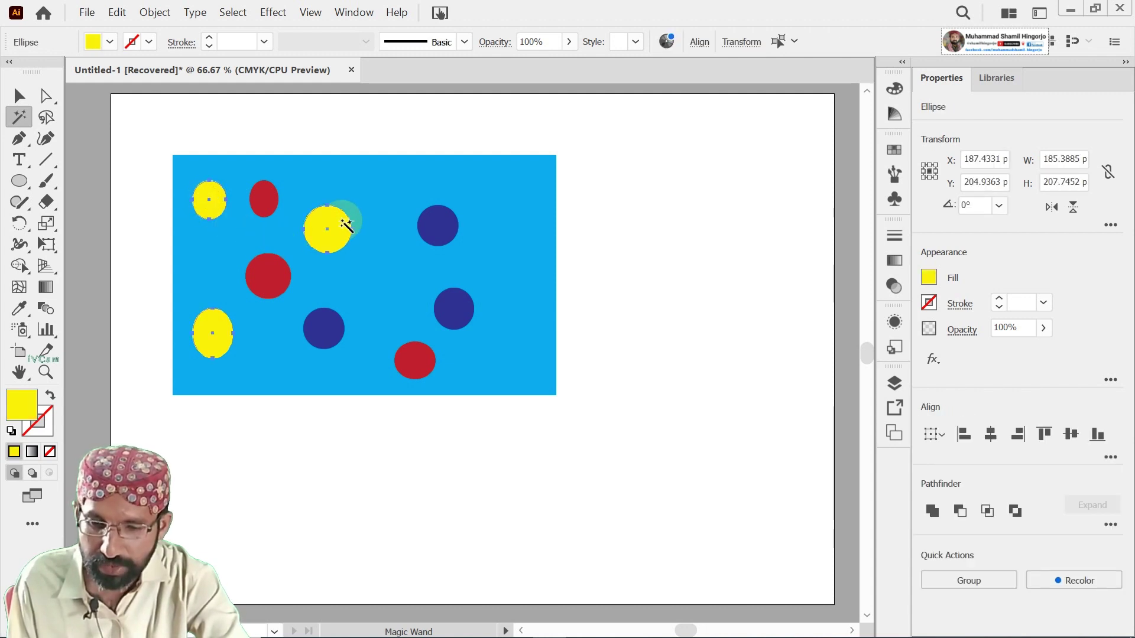
left_click(322, 239)
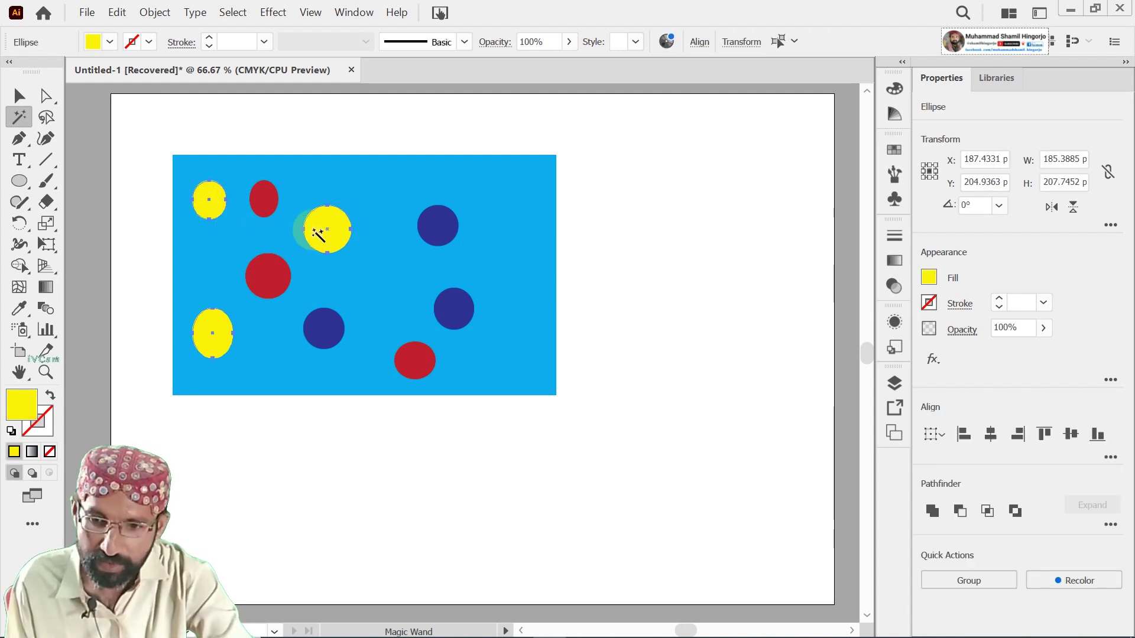
left_click(269, 278)
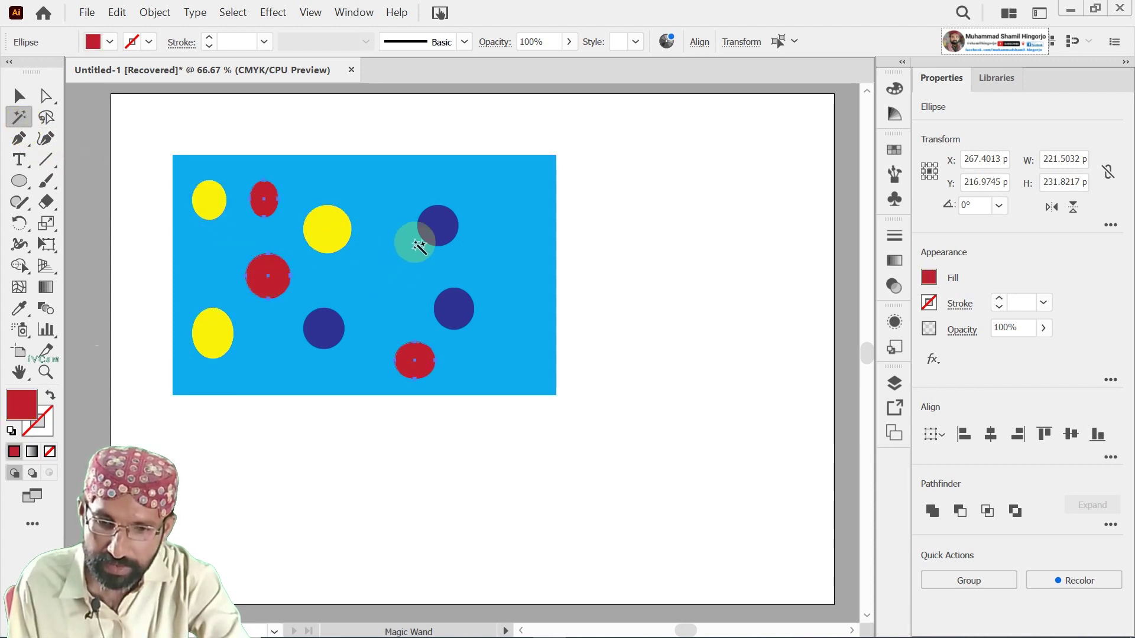
left_click(442, 226)
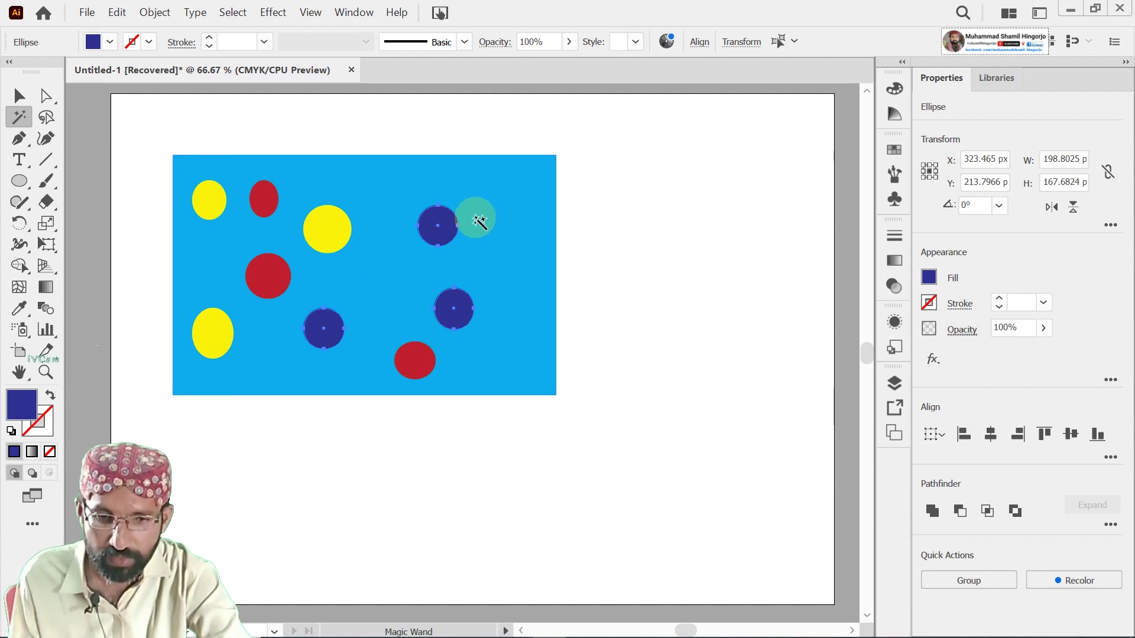
left_click(209, 206)
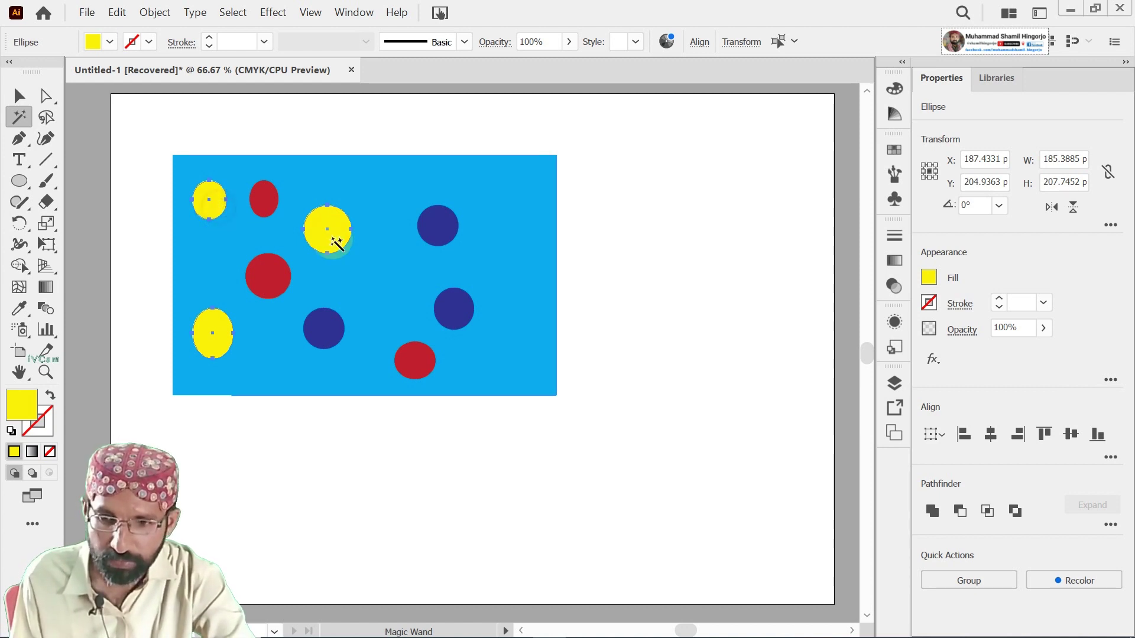
left_click(18, 96)
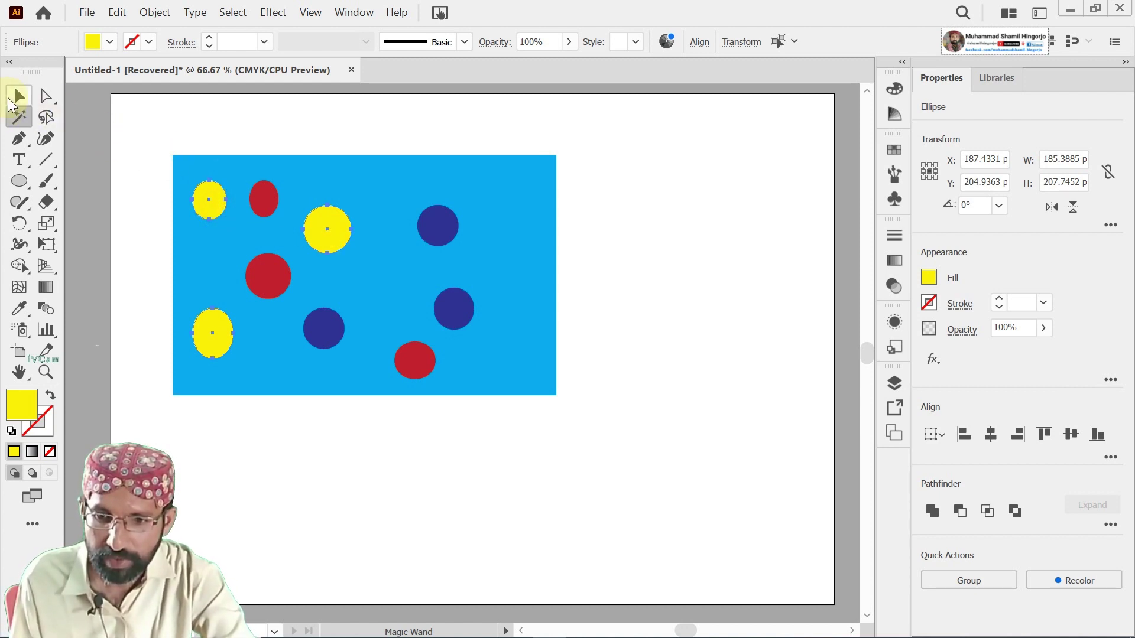
- Deselect, then use the Lasso tool to loop around the left and top circles
left_click(131, 171)
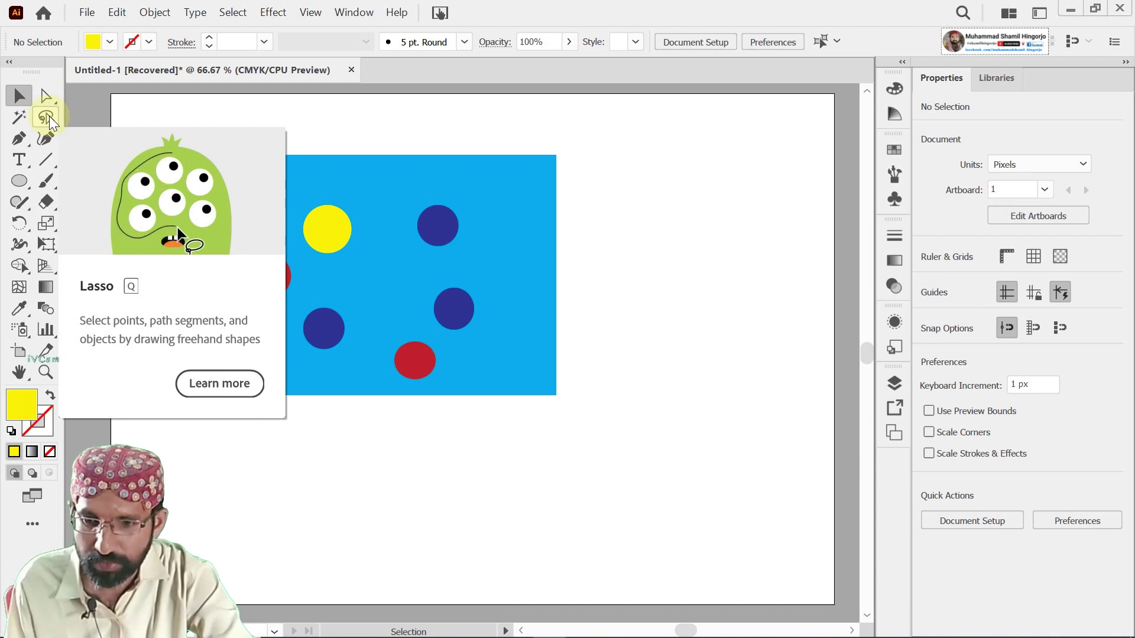
left_click(46, 117)
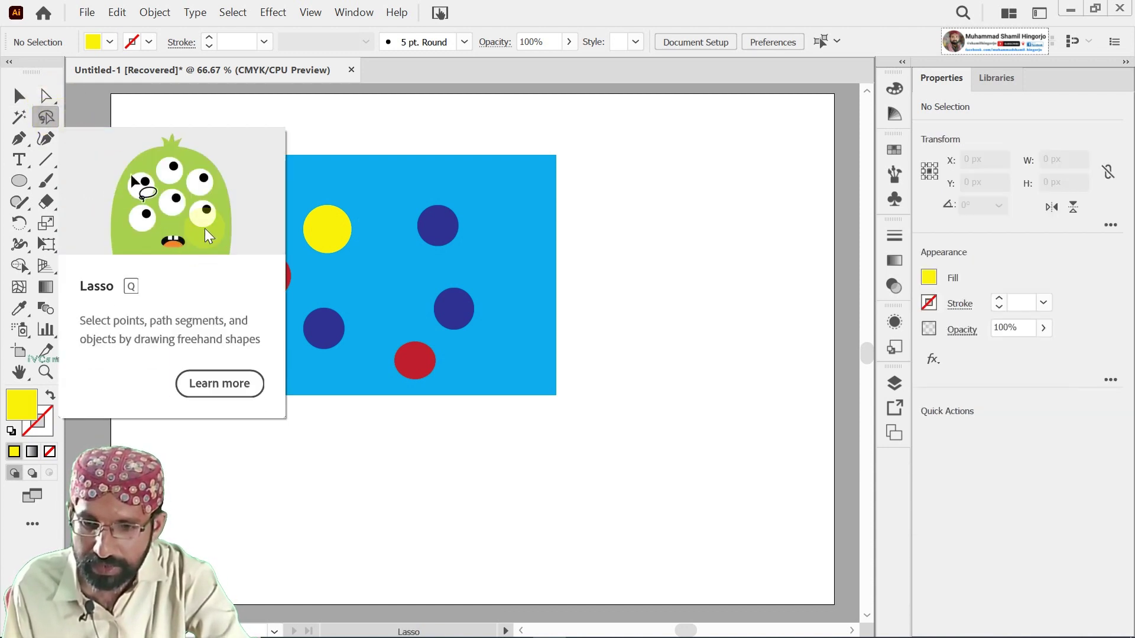
left_click(204, 103)
mouse_move(185, 175)
left_mouse_down()
mouse_move(217, 235)
mouse_move(301, 266)
mouse_move(211, 172)
mouse_move(288, 323)
mouse_move(322, 361)
mouse_move(395, 346)
mouse_move(405, 274)
mouse_move(483, 286)
mouse_move(463, 385)
mouse_move(314, 380)
mouse_move(269, 343)
mouse_move(323, 290)
mouse_move(412, 356)
mouse_move(386, 343)
left_mouse_up()
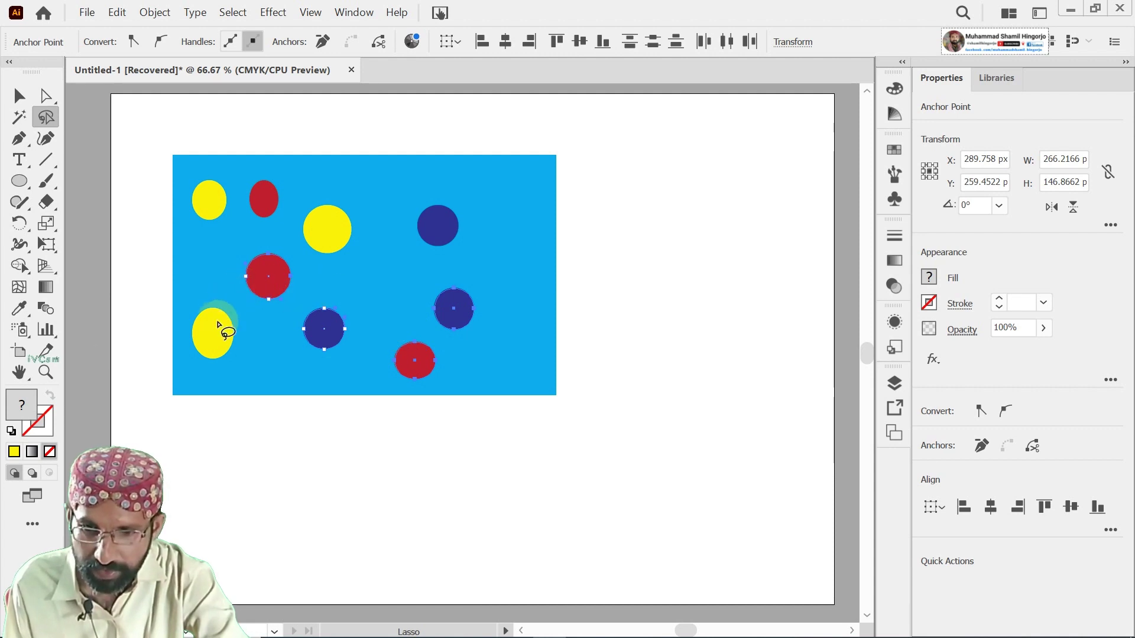
mouse_move(204, 321)
left_mouse_down()
mouse_move(207, 198)
mouse_move(261, 197)
mouse_move(338, 225)
mouse_move(449, 220)
left_mouse_up()
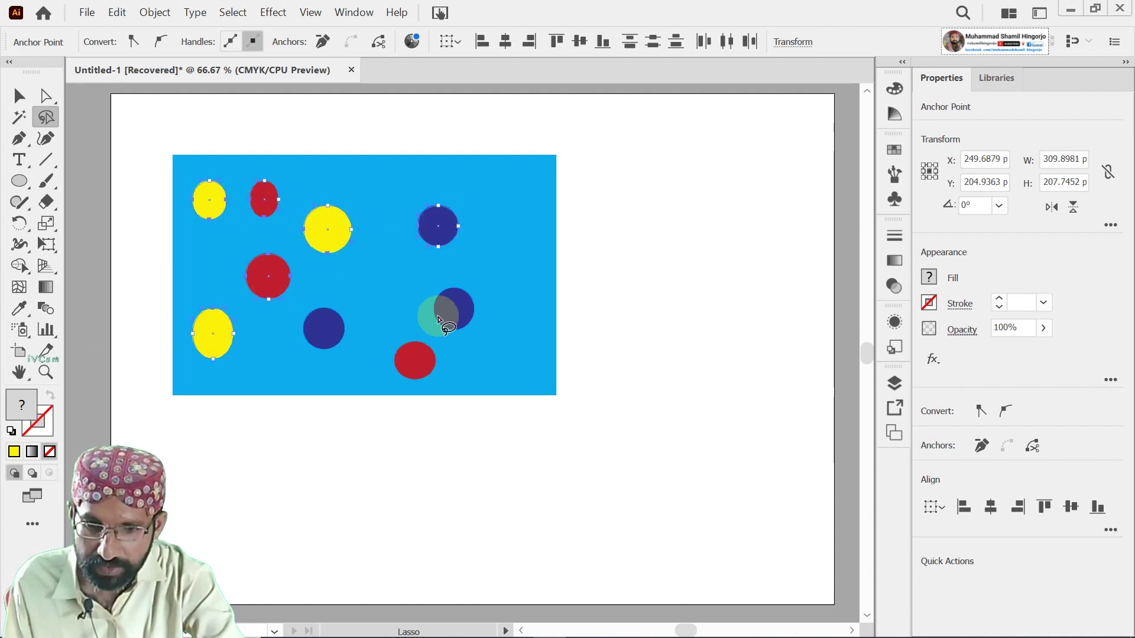
- Lasso the lower-right circles, then clear and loop around the left-side circles
left_click_drag(447, 309, 413, 362)
left_click_drag(323, 327, 434, 371)
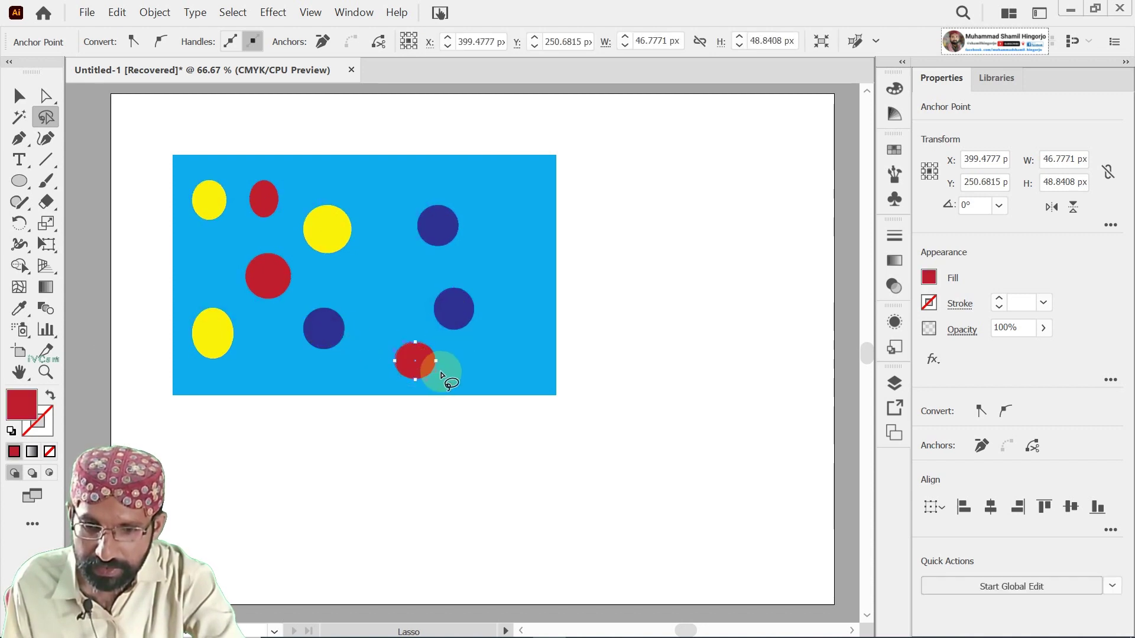
mouse_move(448, 317)
left_mouse_down()
mouse_move(277, 295)
mouse_move(362, 355)
mouse_move(406, 362)
mouse_move(469, 345)
mouse_move(452, 311)
left_mouse_up()
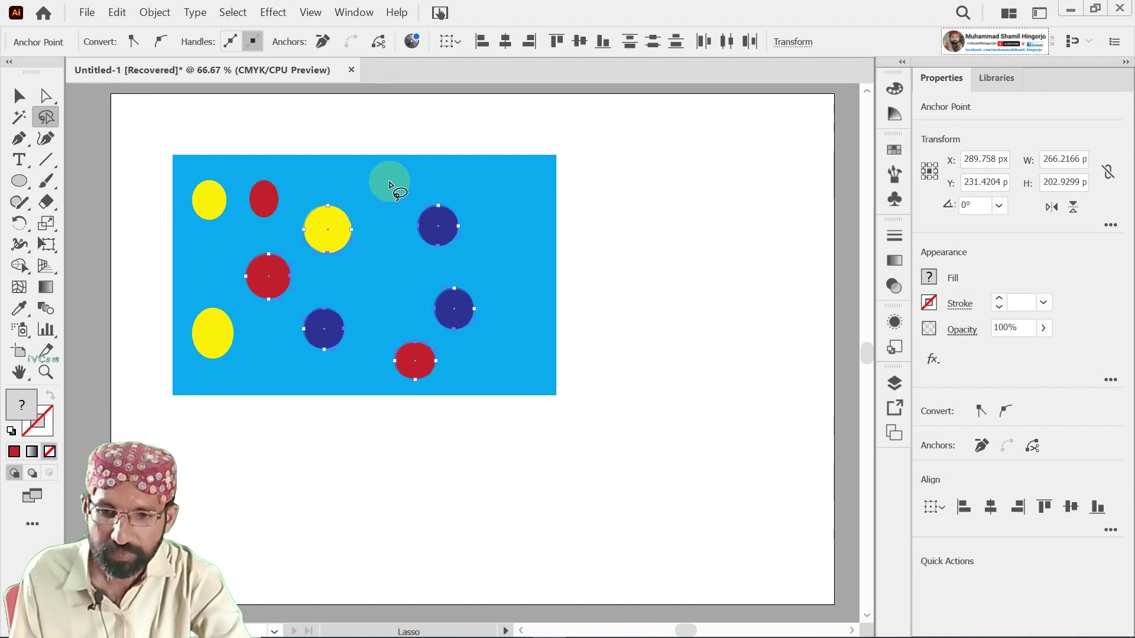
left_click(389, 182)
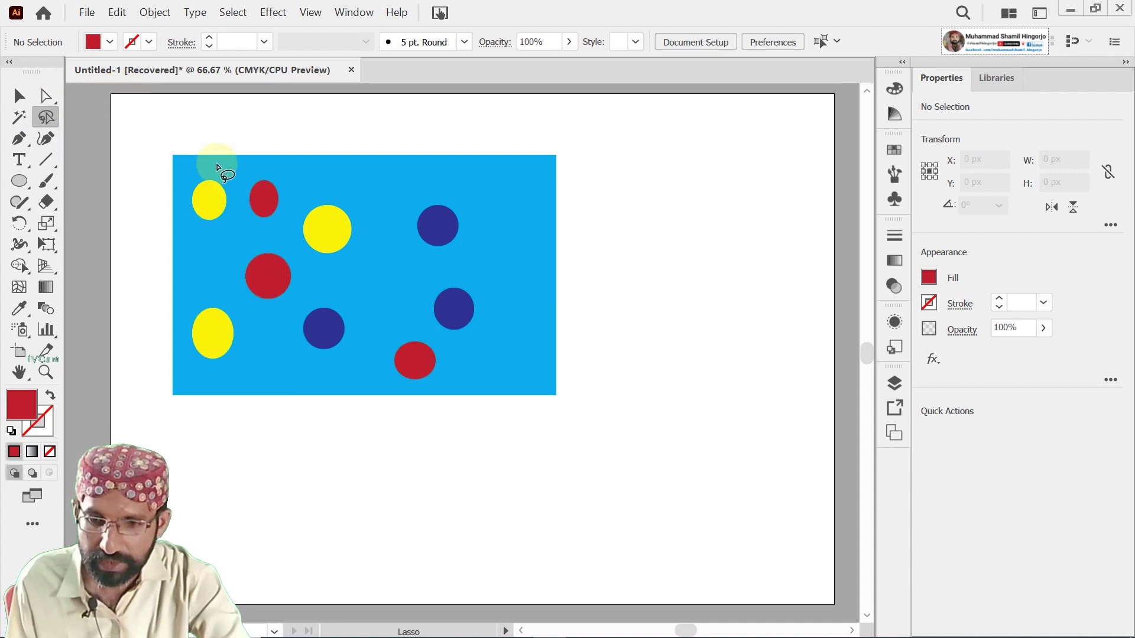
mouse_move(206, 165)
left_mouse_down()
mouse_move(193, 273)
mouse_move(241, 385)
mouse_move(380, 291)
mouse_move(313, 183)
mouse_move(197, 172)
left_mouse_up()
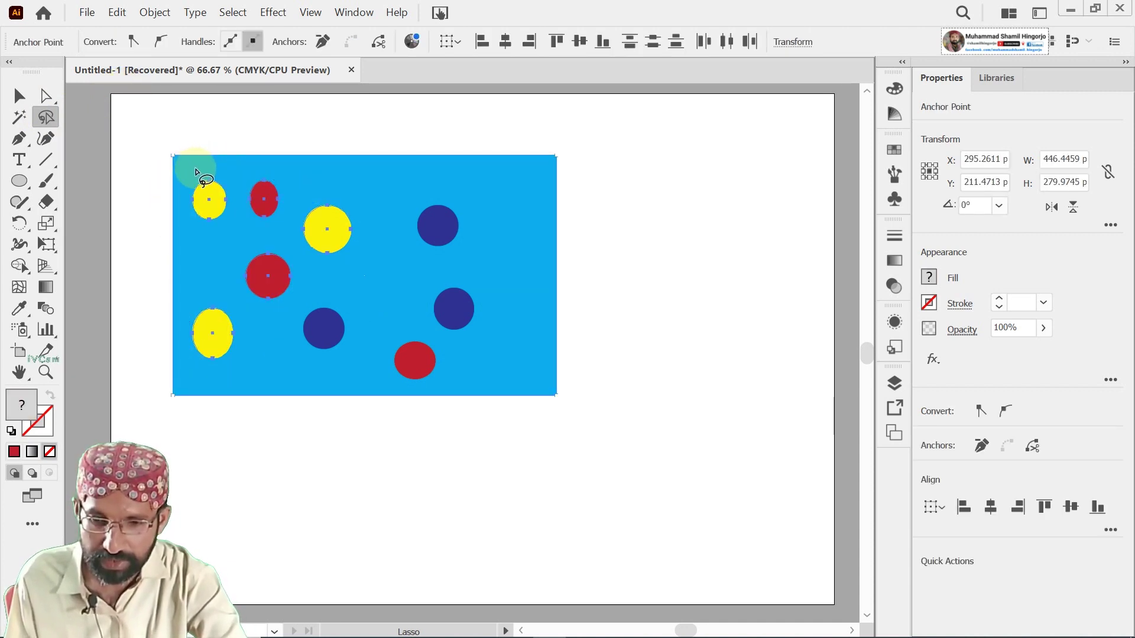
left_click(19, 95)
- Select the cyan background rectangle and delete it
left_click(250, 177)
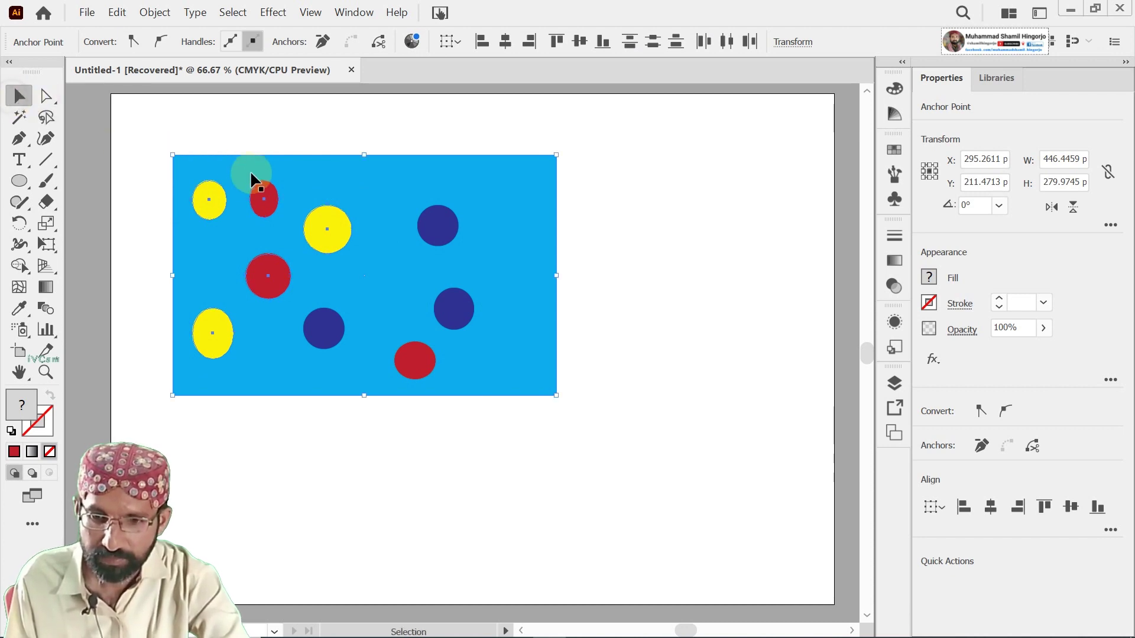
left_click(212, 146)
left_click(217, 171)
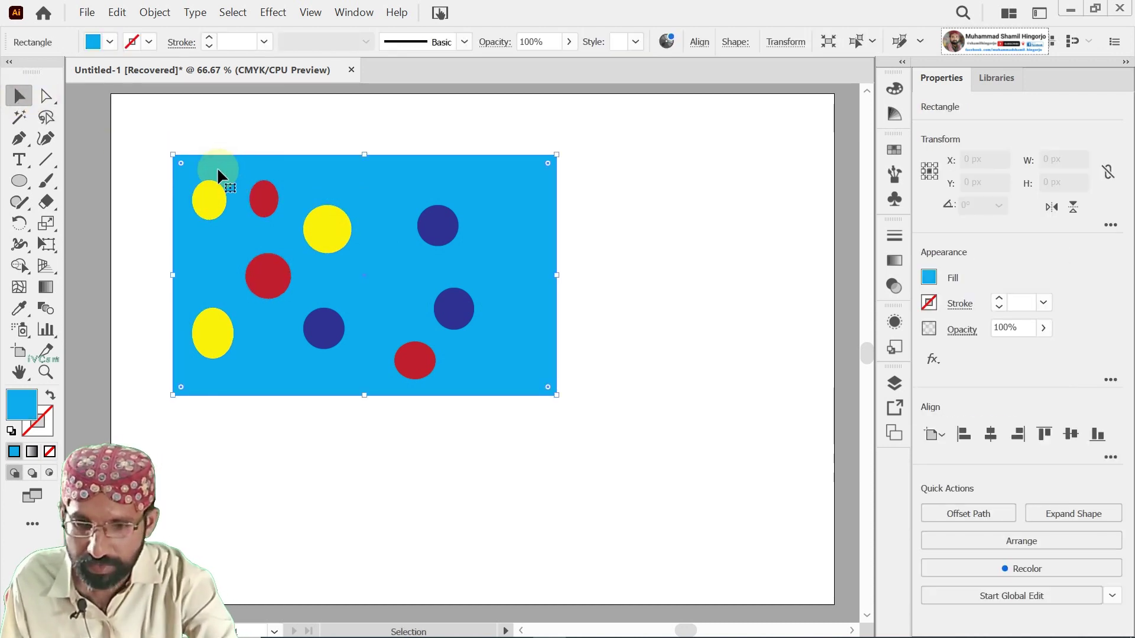
key("Delete")
mouse_move(162, 154)
left_mouse_down()
mouse_move(489, 382)
mouse_move(354, 160)
left_mouse_up()
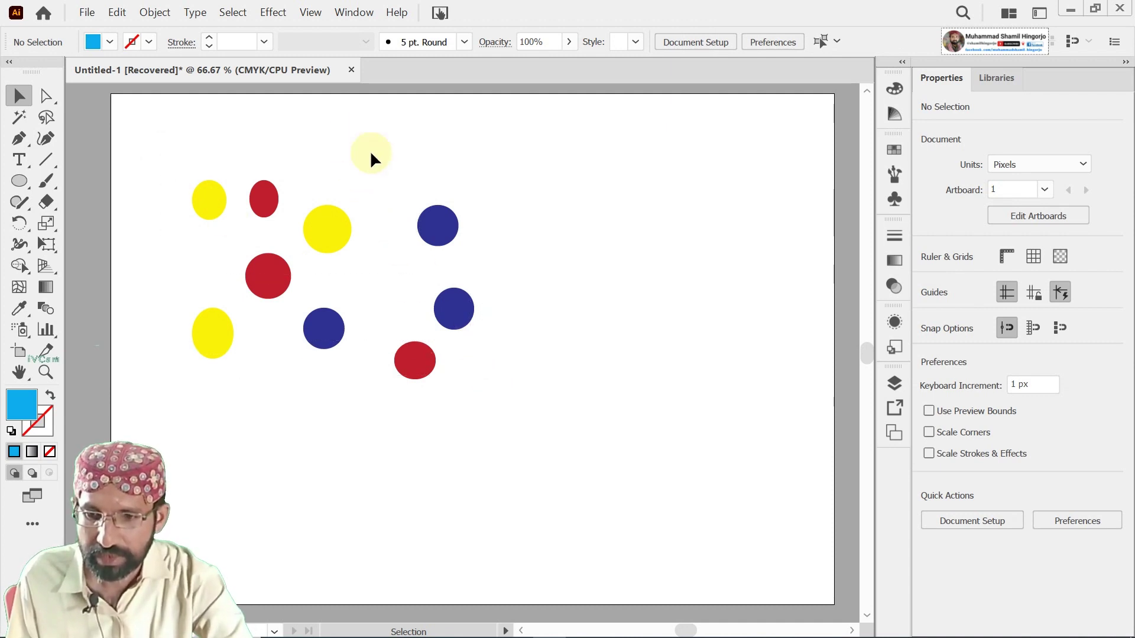
- Lasso the top yellow and red circles, add the top-right blue circle, then clear
left_click(45, 117)
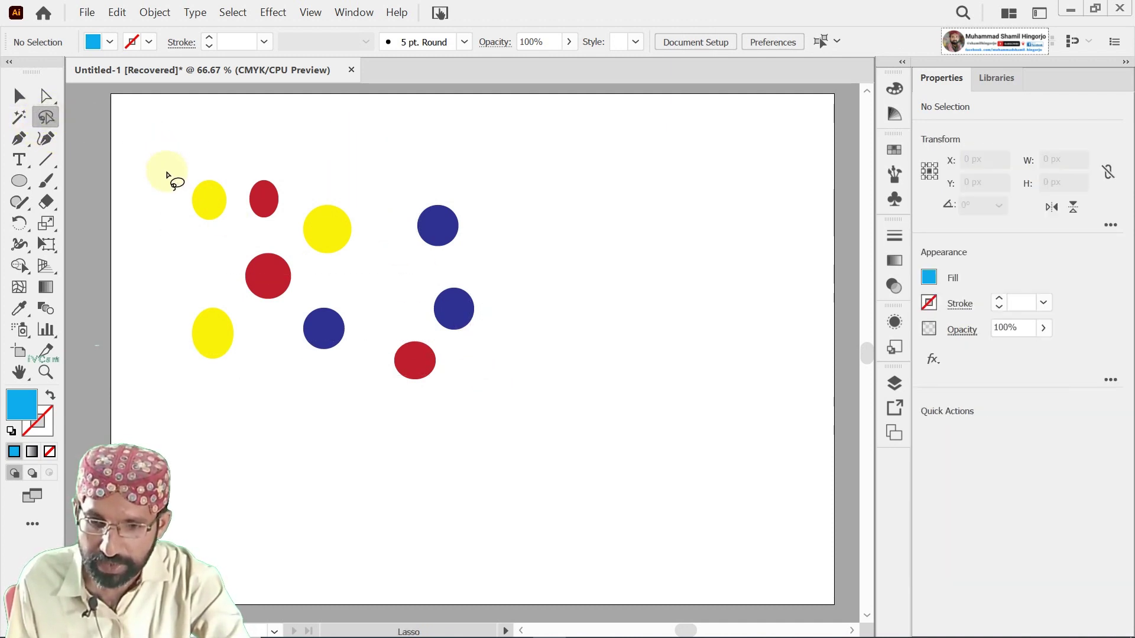
mouse_move(167, 172)
left_mouse_down()
mouse_move(236, 160)
mouse_move(176, 169)
left_mouse_up()
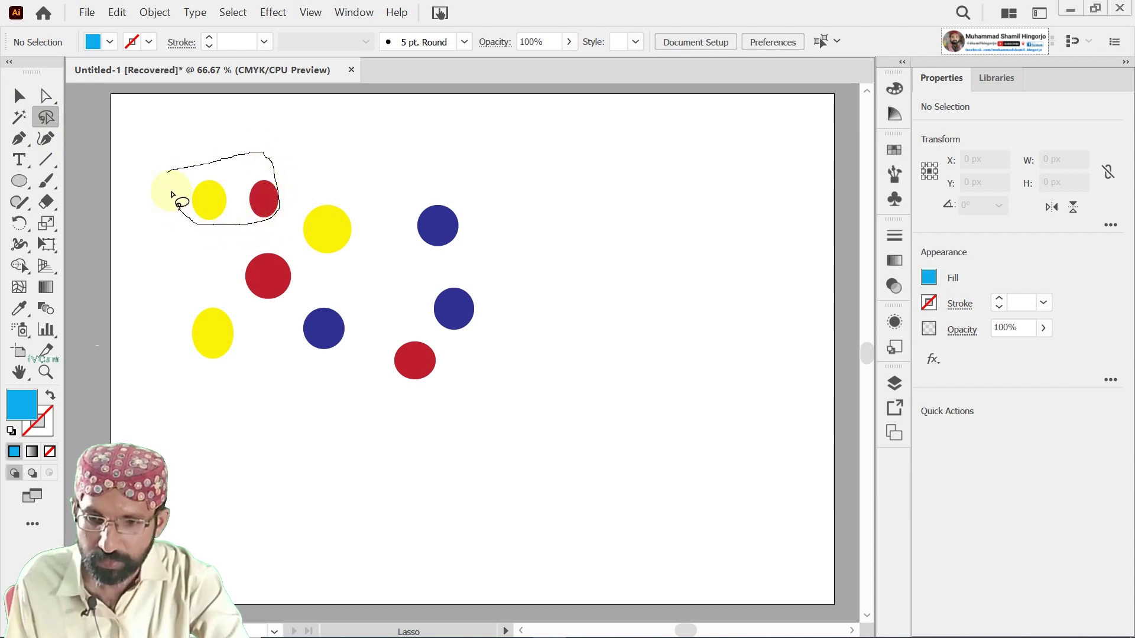
left_click_drag(339, 149, 283, 205)
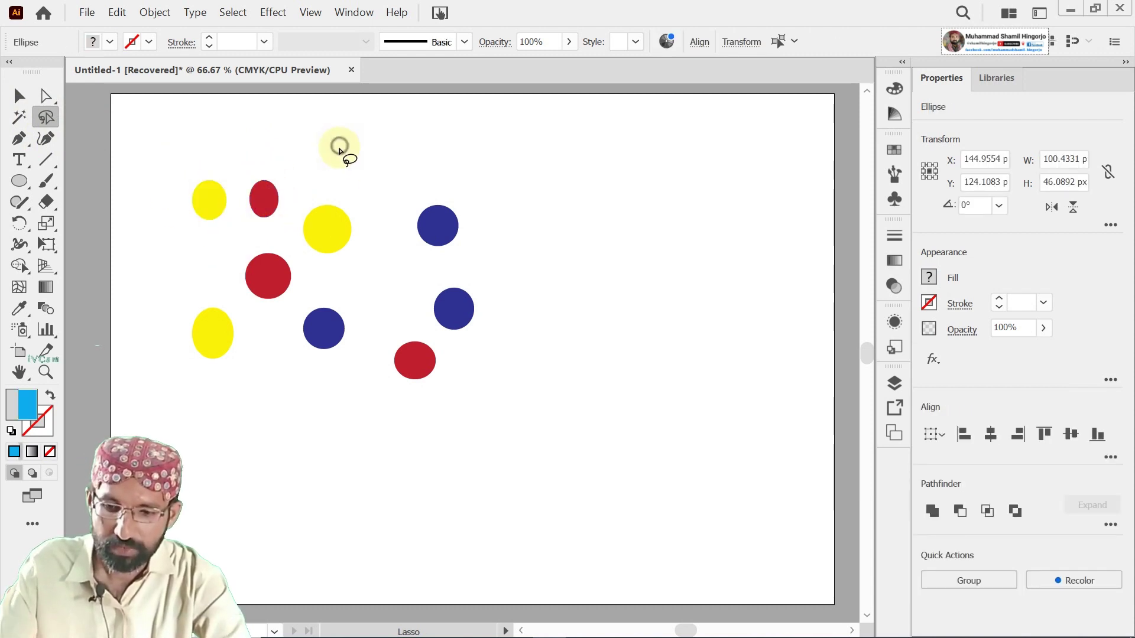
mouse_move(187, 223)
left_mouse_down()
mouse_move(274, 205)
mouse_move(188, 231)
left_mouse_up()
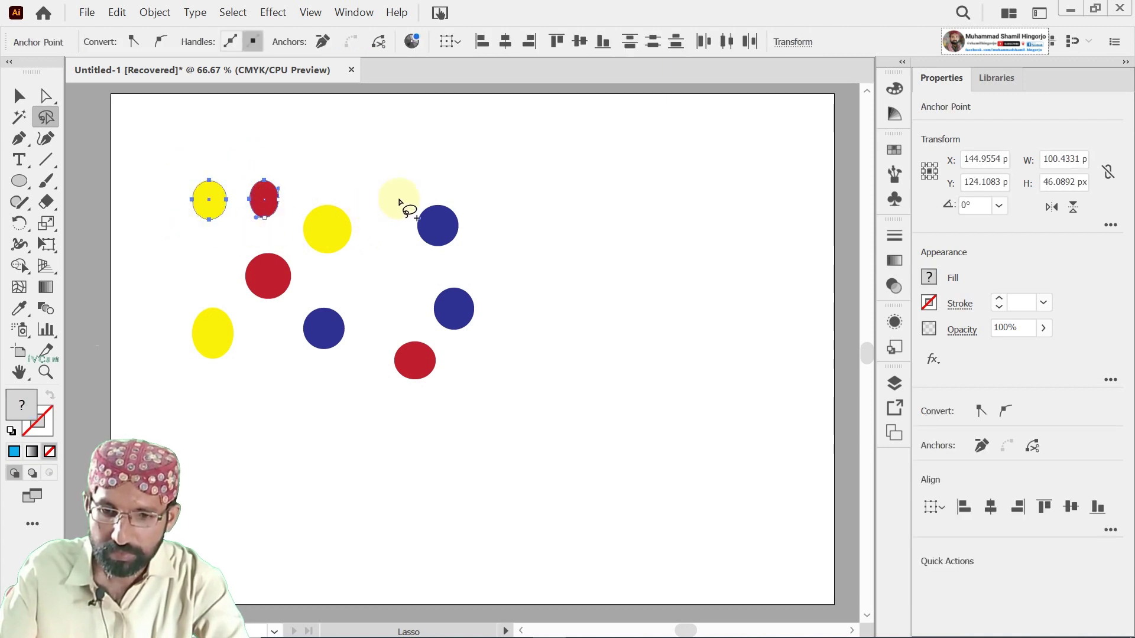
mouse_move(400, 196)
left_mouse_down()
mouse_move(467, 227)
mouse_move(398, 197)
left_mouse_up()
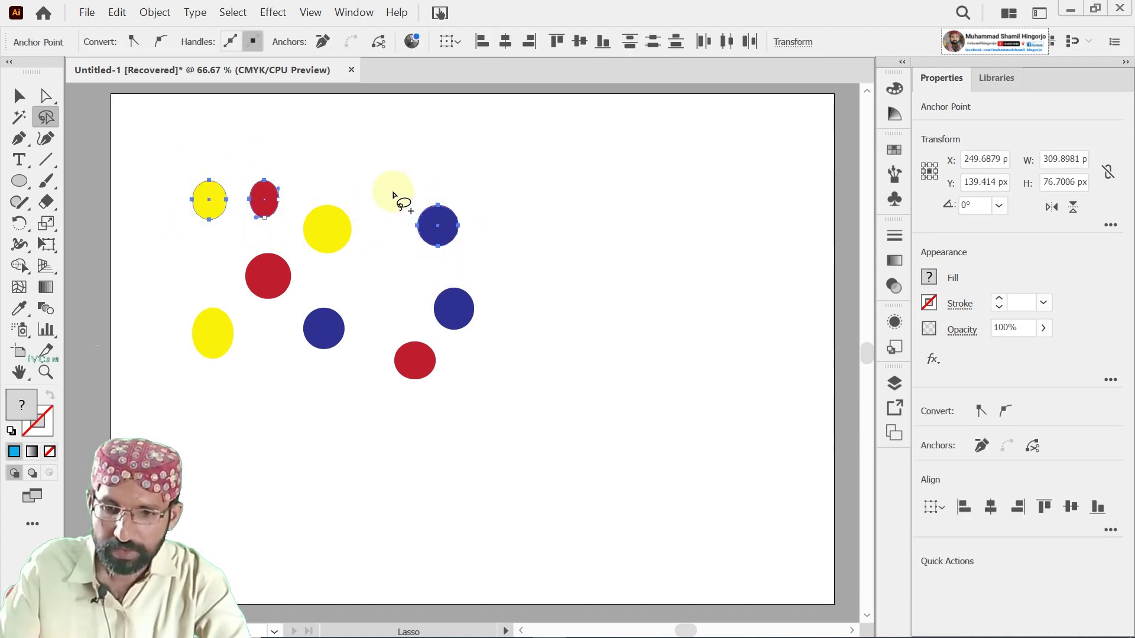
left_click(341, 180)
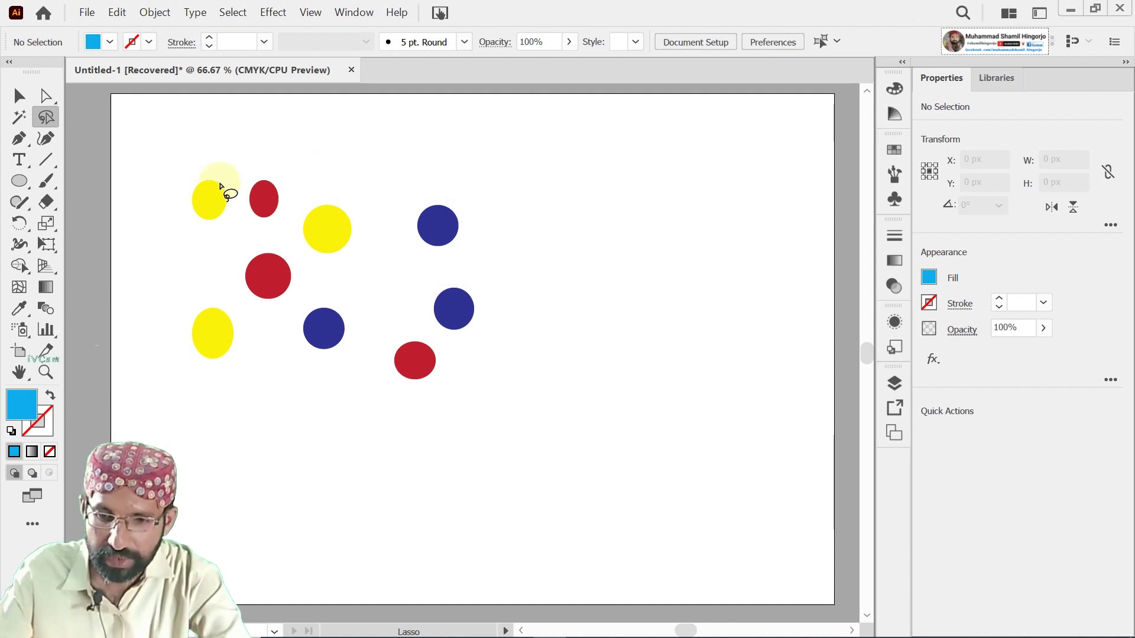
- Lasso the top yellow and red circles, adding three blue circles and the large yellow one
mouse_move(172, 171)
left_mouse_down()
mouse_move(291, 205)
mouse_move(284, 175)
mouse_move(225, 158)
mouse_move(169, 172)
left_mouse_up()
left_click_drag(399, 182, 400, 183)
mouse_move(416, 288)
left_mouse_down()
mouse_move(500, 299)
mouse_move(477, 329)
mouse_move(412, 293)
left_mouse_up()
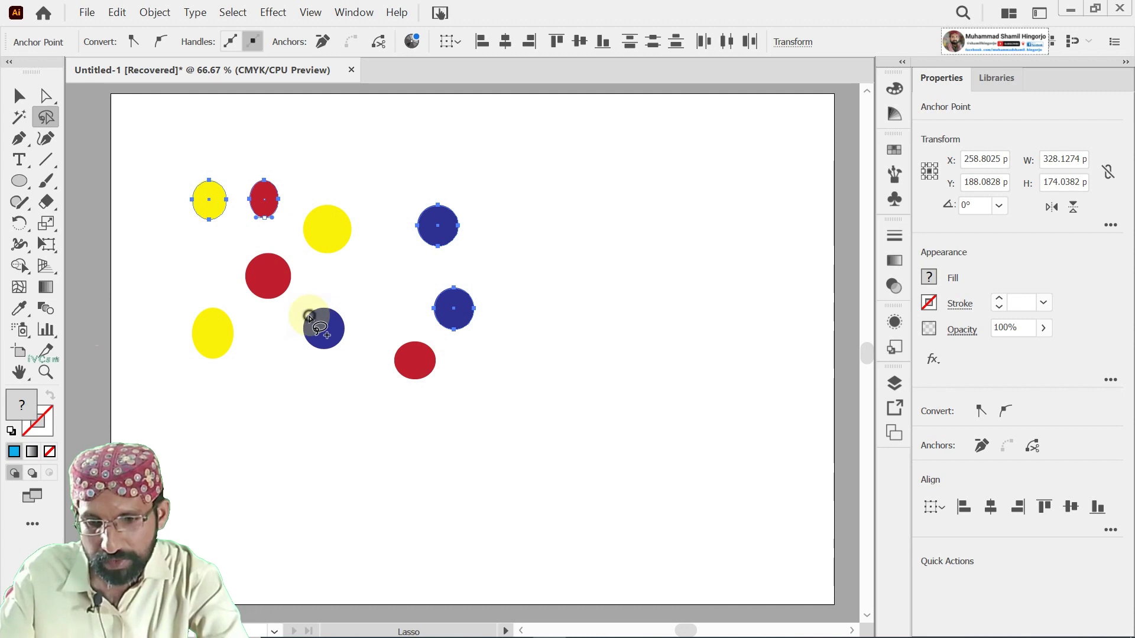
mouse_move(313, 319)
left_mouse_down()
mouse_move(355, 355)
mouse_move(319, 313)
left_mouse_up()
mouse_move(307, 220)
left_mouse_down()
mouse_move(363, 233)
mouse_move(325, 220)
left_mouse_up()
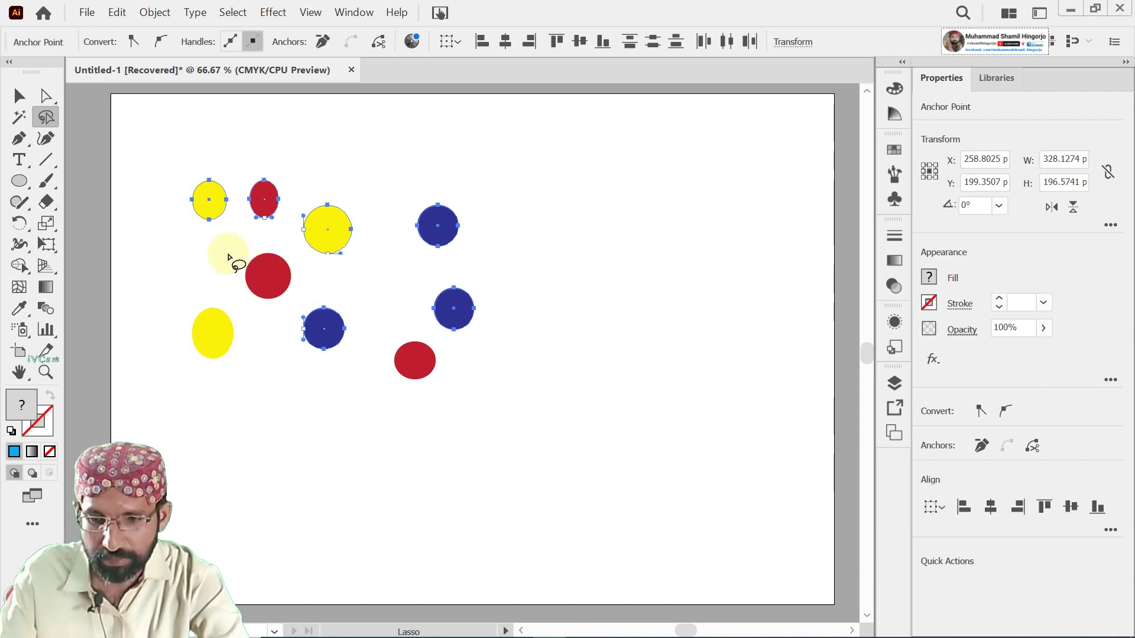
- Start a new lasso selection of left-side circles, adding the large yellow, three blue and lower red circles
mouse_move(216, 259)
left_mouse_down()
mouse_move(237, 371)
mouse_move(314, 254)
mouse_move(296, 228)
mouse_move(299, 172)
mouse_move(202, 172)
mouse_move(201, 250)
mouse_move(213, 264)
mouse_move(187, 239)
left_mouse_up()
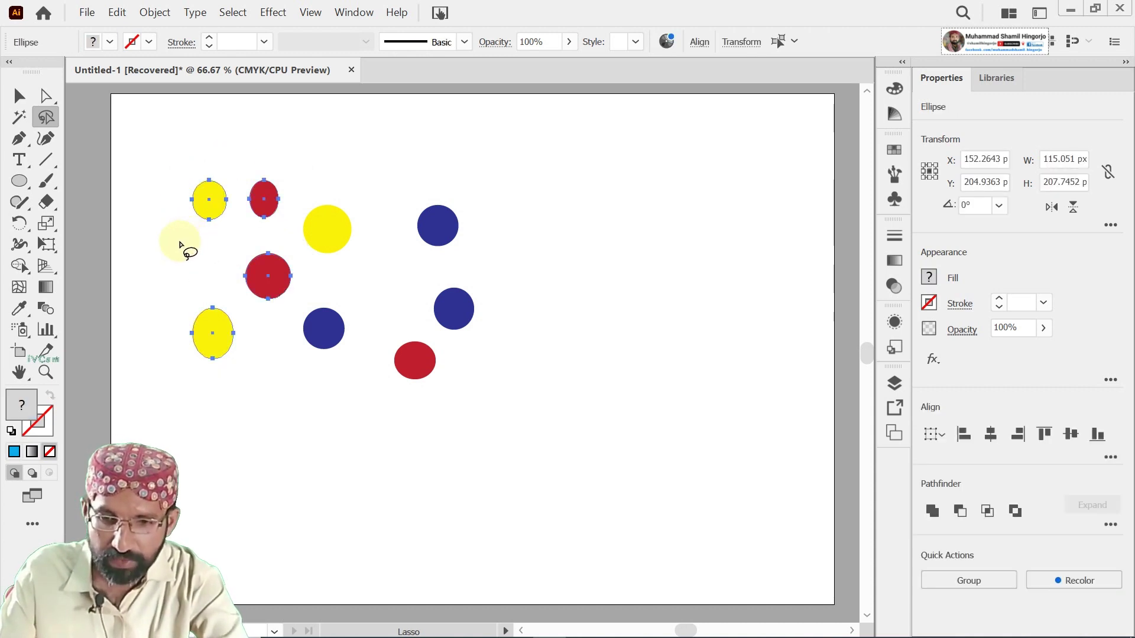
mouse_move(318, 191)
left_mouse_down()
mouse_move(320, 228)
mouse_move(370, 256)
mouse_move(336, 194)
mouse_move(312, 195)
left_mouse_up()
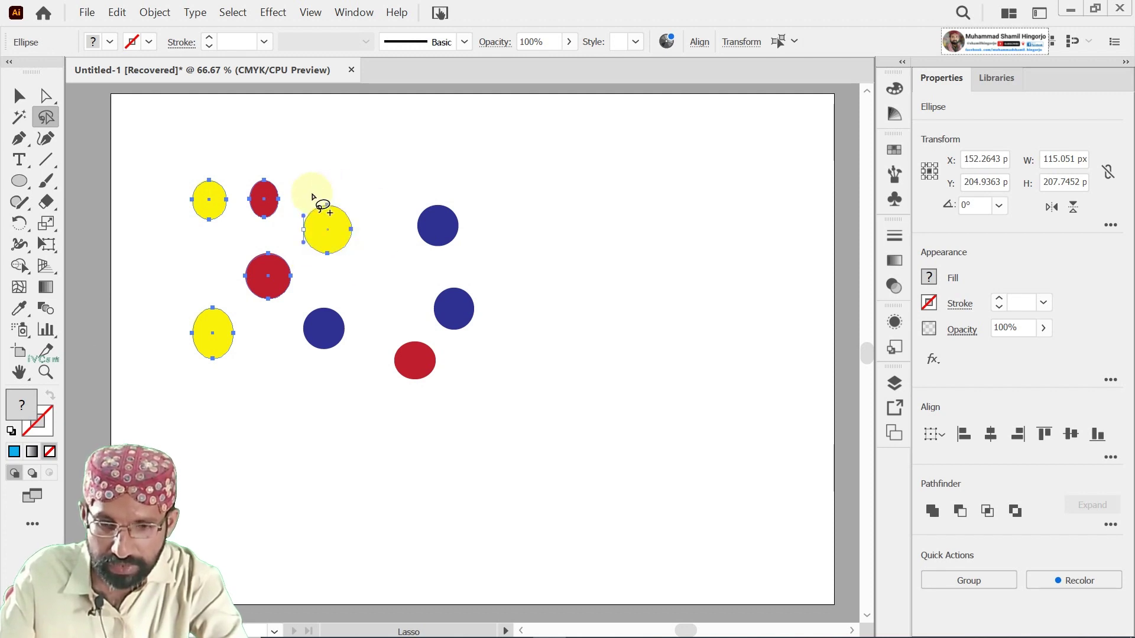
mouse_move(405, 193)
left_mouse_down()
mouse_move(436, 245)
mouse_move(402, 194)
mouse_move(413, 193)
left_mouse_up()
mouse_move(417, 264)
left_mouse_down()
mouse_move(457, 279)
mouse_move(473, 316)
mouse_move(435, 290)
left_mouse_up()
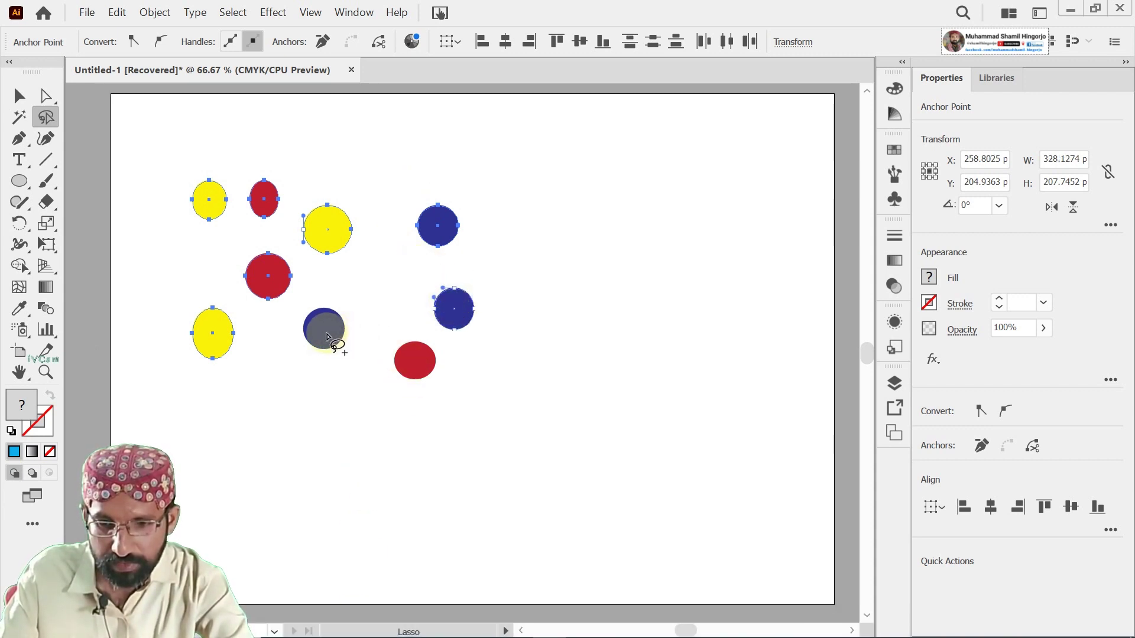
mouse_move(327, 334)
left_mouse_down()
mouse_move(353, 349)
mouse_move(299, 349)
mouse_move(328, 334)
left_mouse_up()
mouse_move(402, 338)
left_mouse_down()
mouse_move(447, 359)
mouse_move(408, 349)
mouse_move(405, 332)
left_mouse_up()
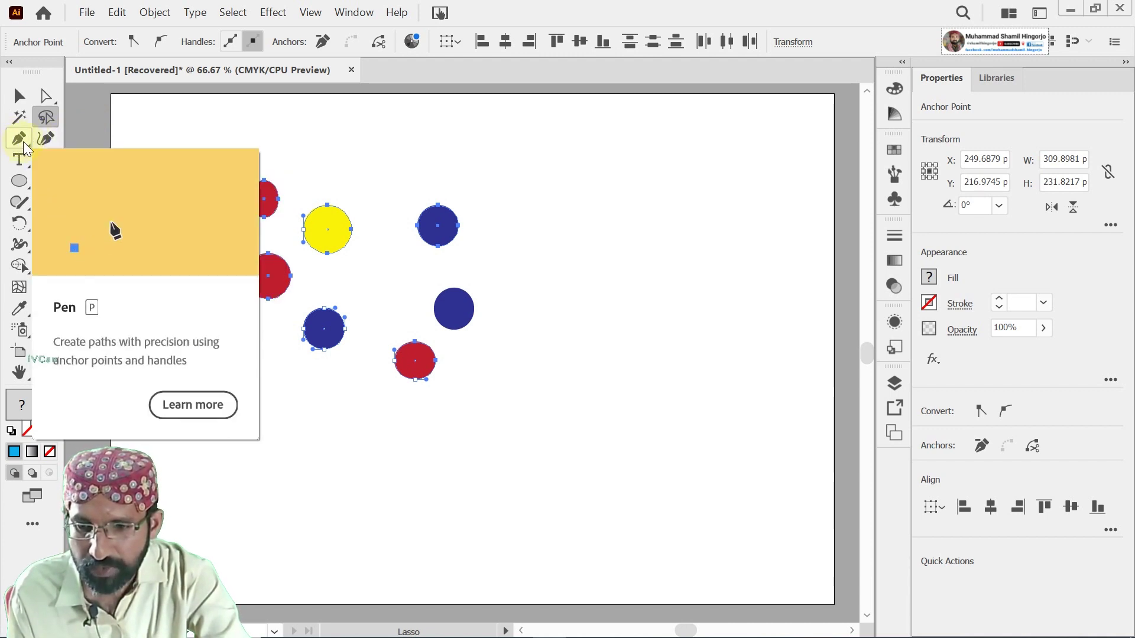
- Choose the Pen tool from its flyout of anchor point tools
left_click(23, 140)
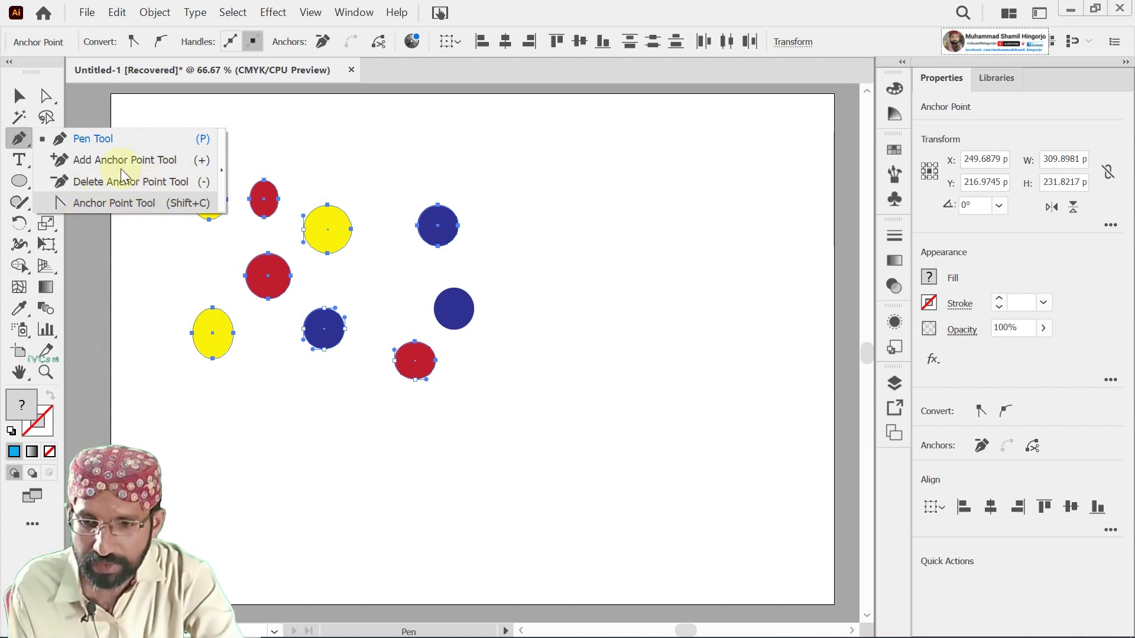
left_click(20, 137)
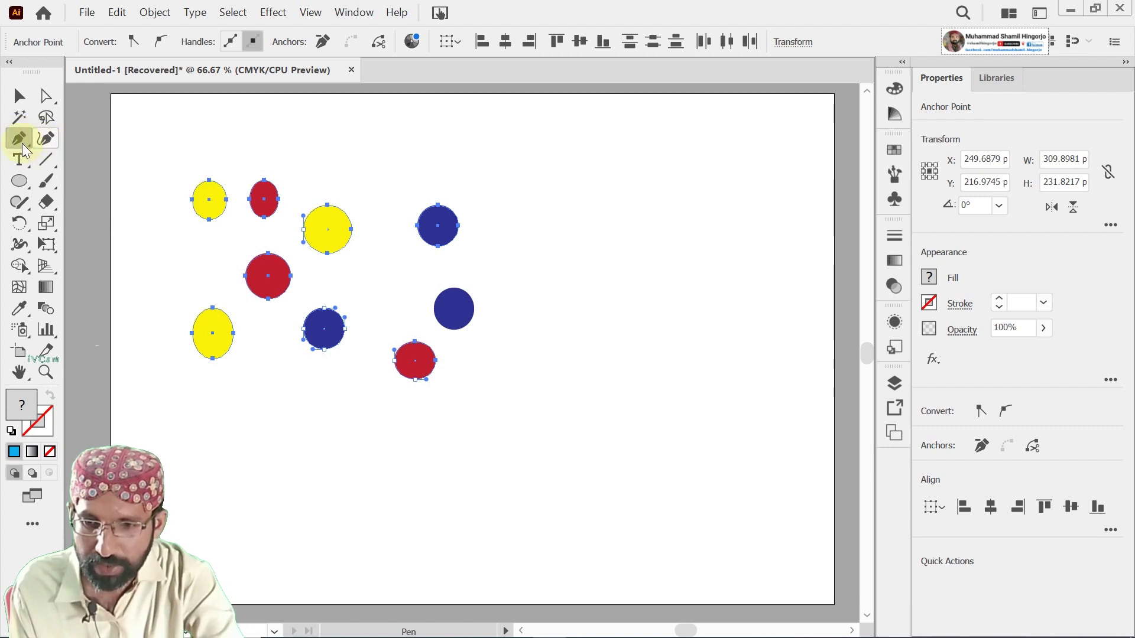